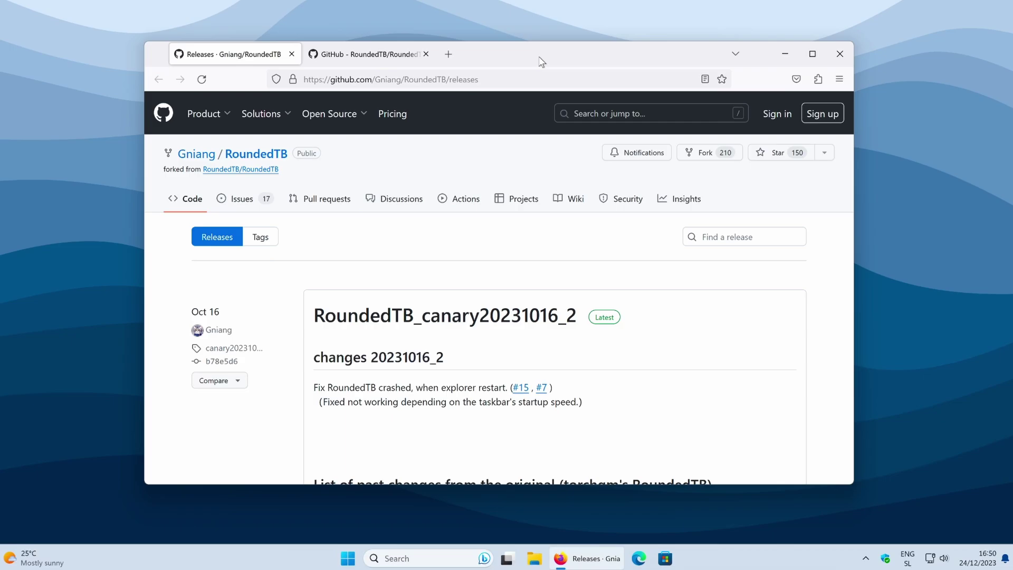
- Return to the Gniang/RoundedTB releases page, leaving the address bar unchanged
left_click(438, 80)
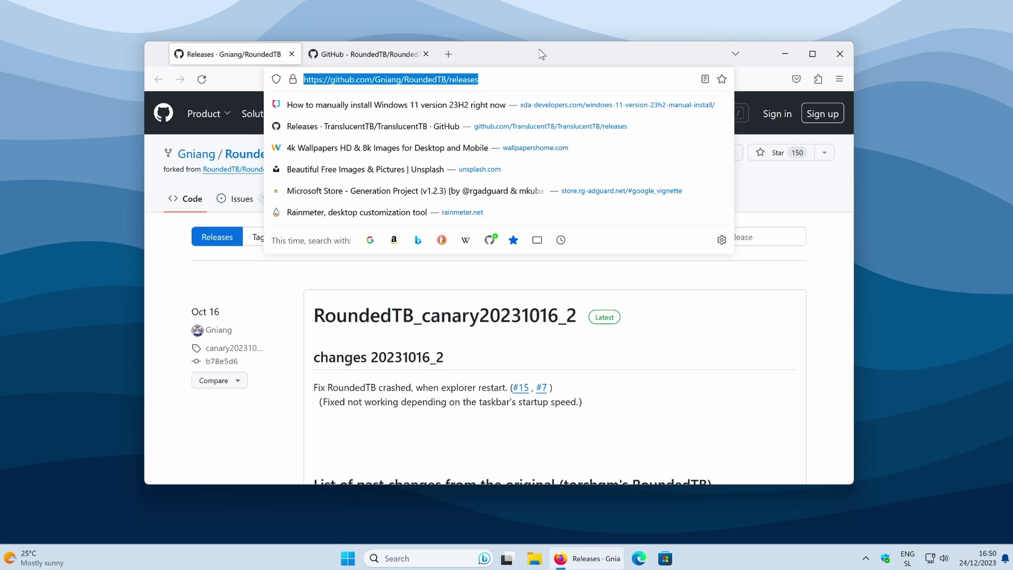
key("Escape")
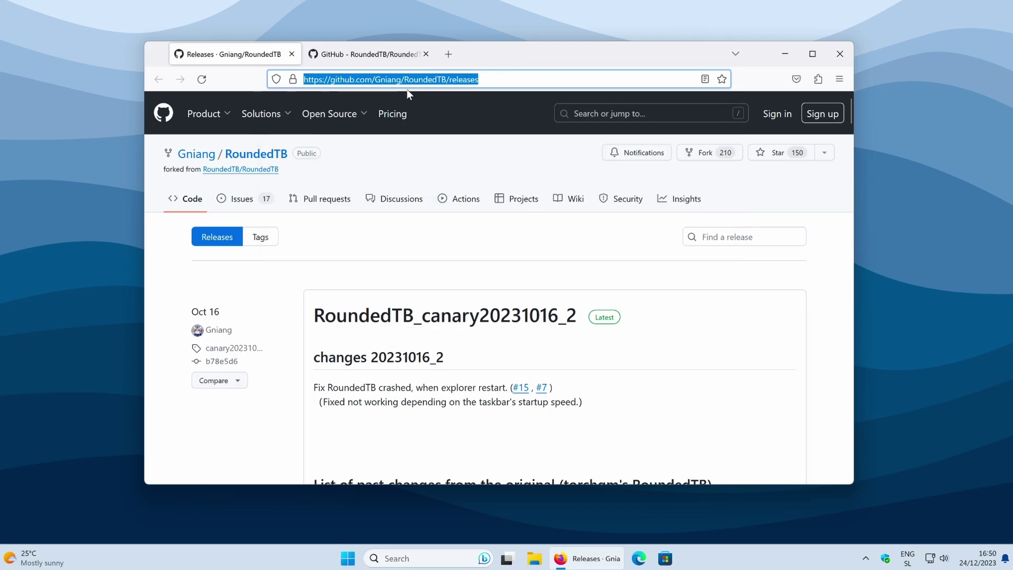
left_click(407, 79)
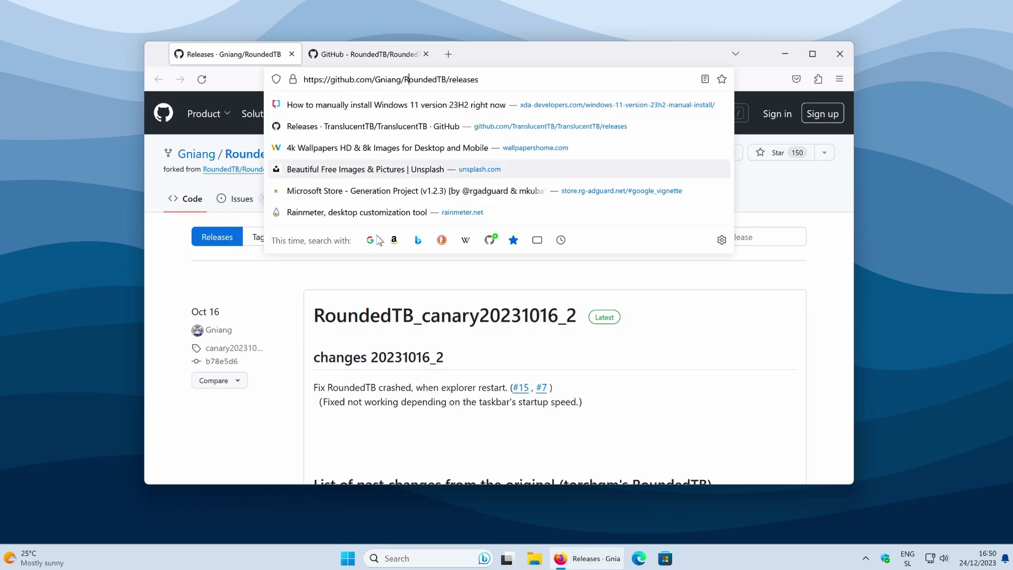
left_click(388, 96)
left_click(382, 57)
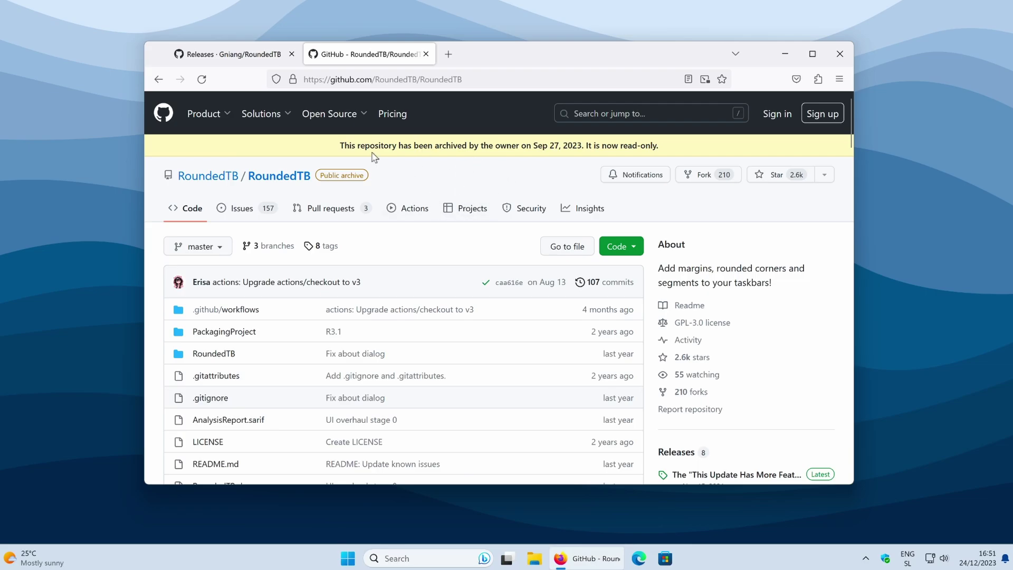
key("ctrl+shift+Tab")
- Download the RoundedTB_canary20231016_2.7z asset and show it in the Downloads folder
scroll(501, 216, "down", 1)
scroll(425, 172, "up", 1)
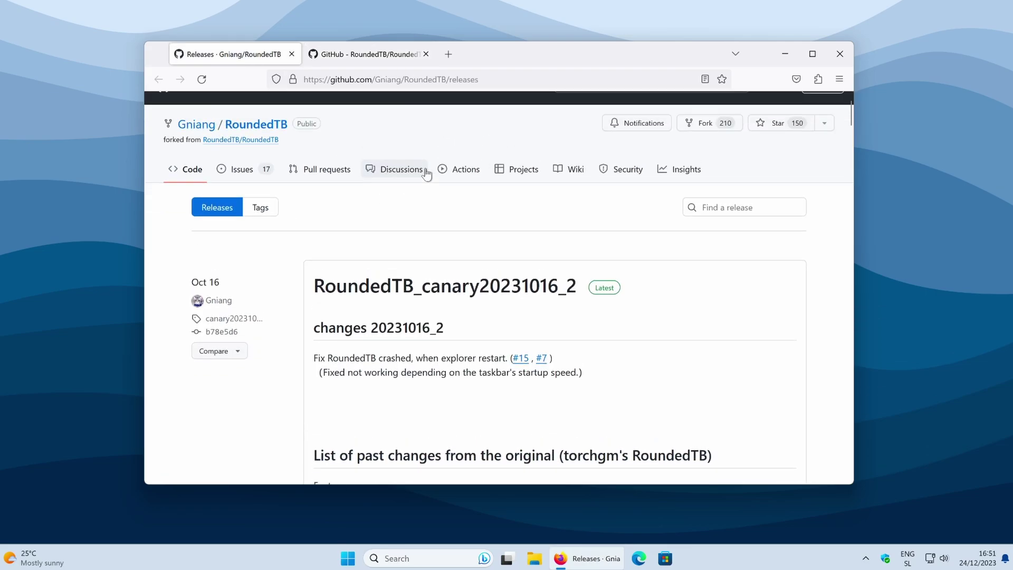
scroll(390, 241, "down", 3)
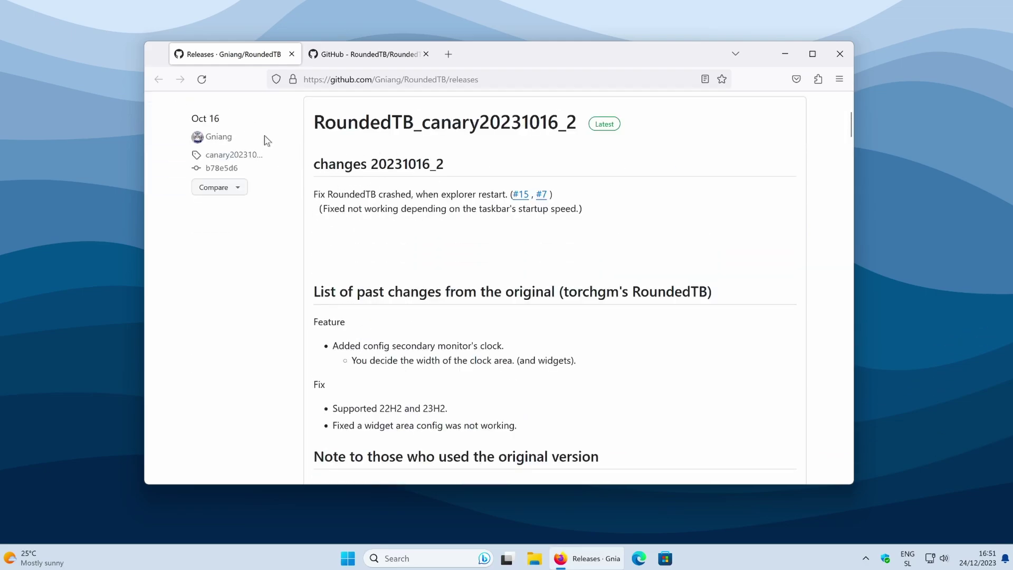
scroll(452, 204, "down", 10)
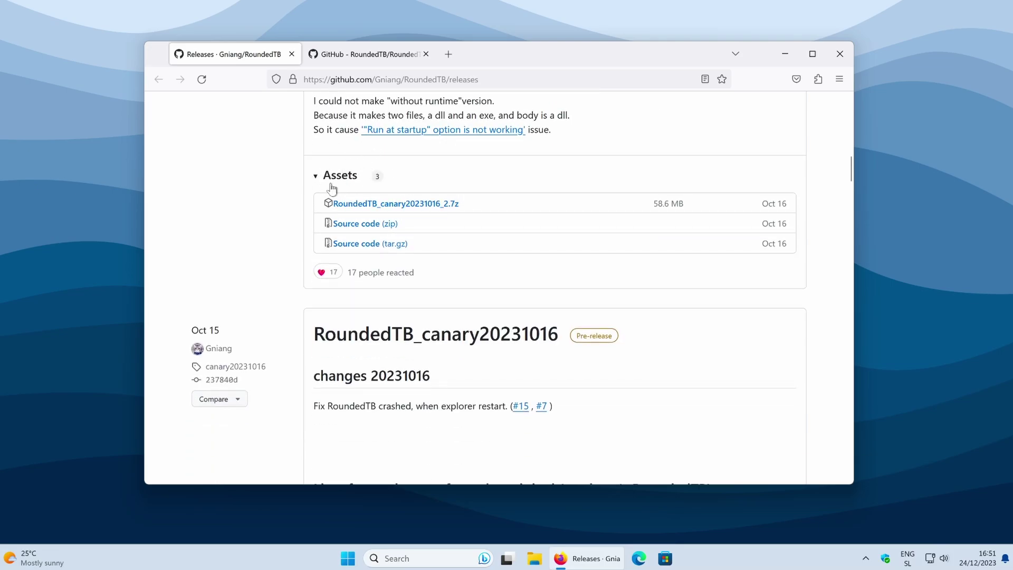
left_click(446, 207)
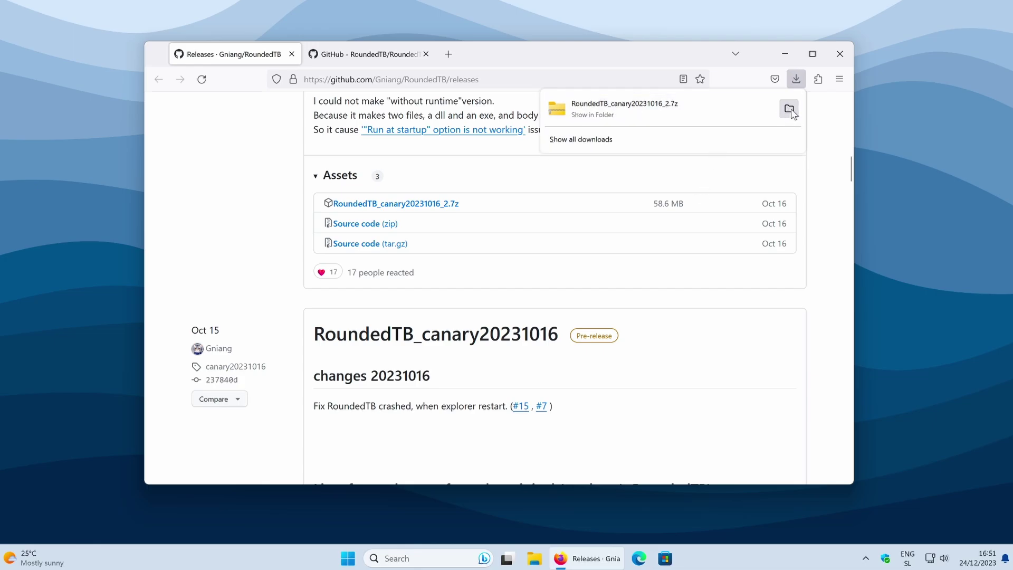
left_click(789, 109)
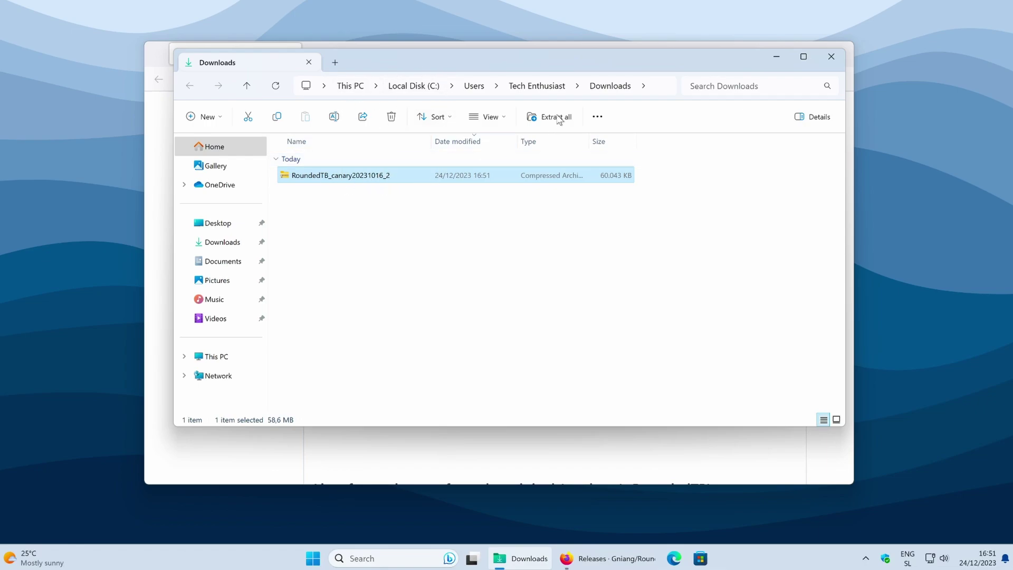
- Extract RoundedTB_canary20231016_2.7z into the suggested RoundedTB_canary20231016_2 folder in Downloads
left_click(459, 191)
left_click(467, 175)
left_click(532, 118)
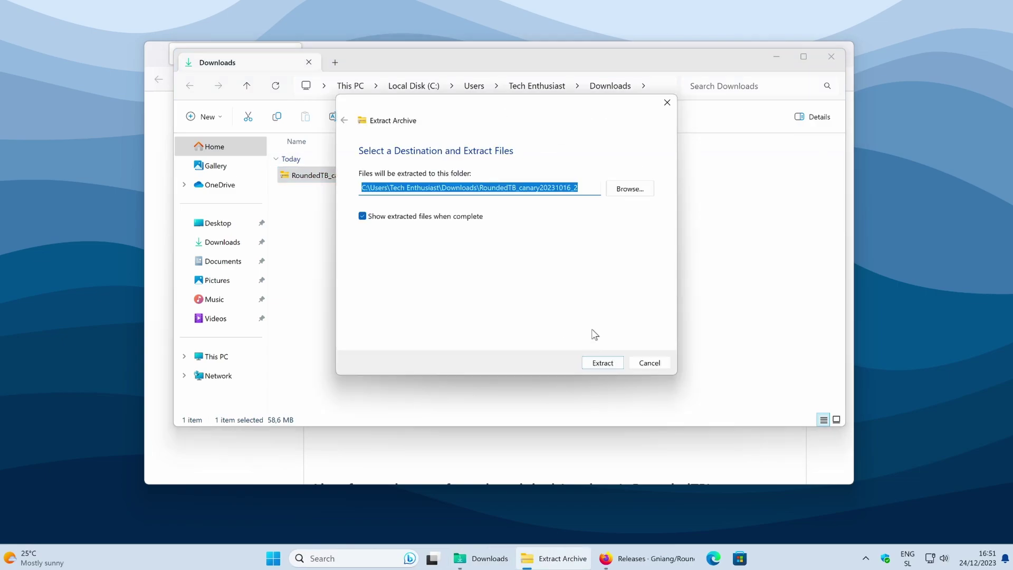
left_click(600, 364)
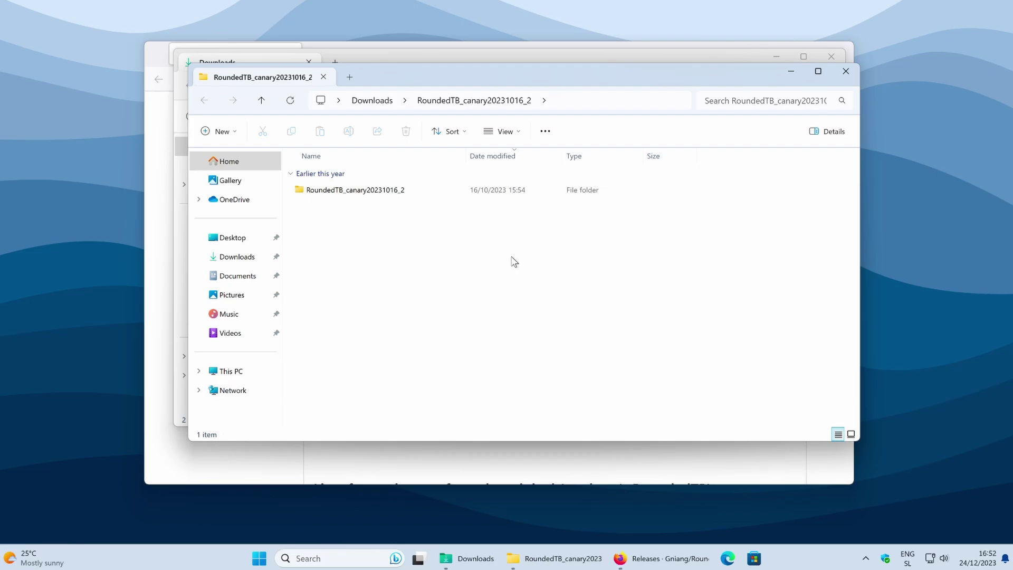
- Create a new folder named Tweaks on the C: drive
left_click(845, 71)
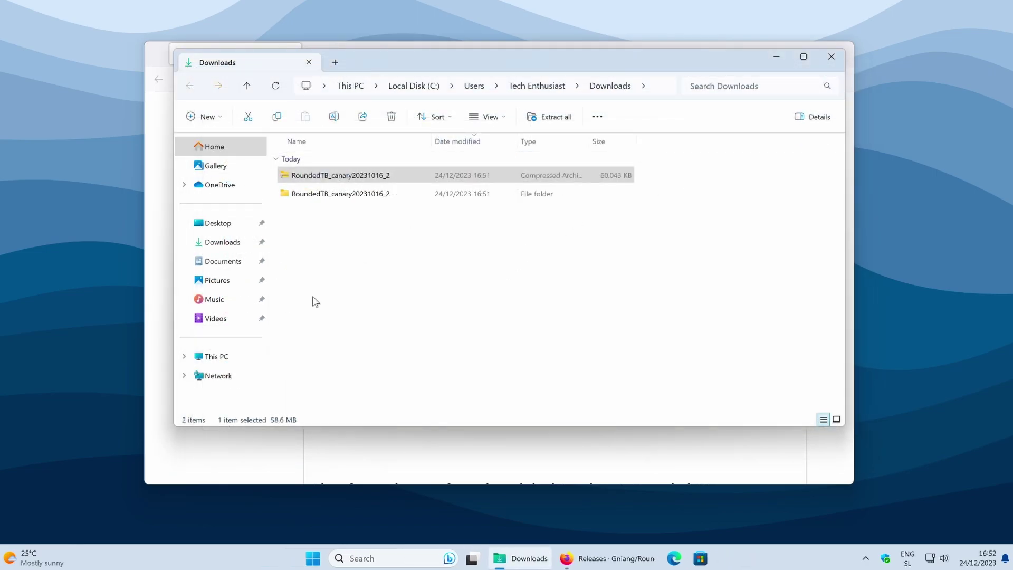
left_click(224, 358)
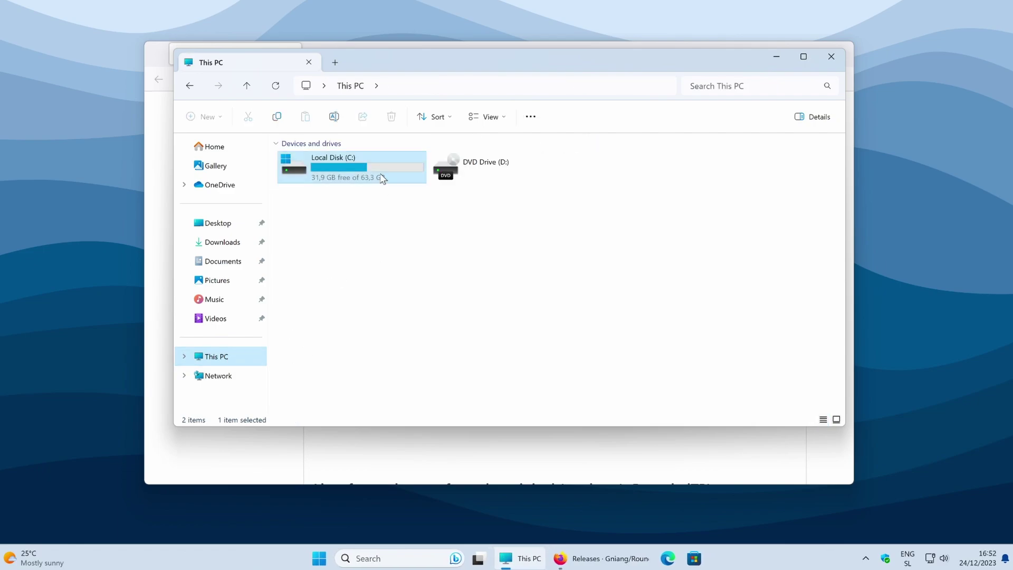
double_click(382, 179)
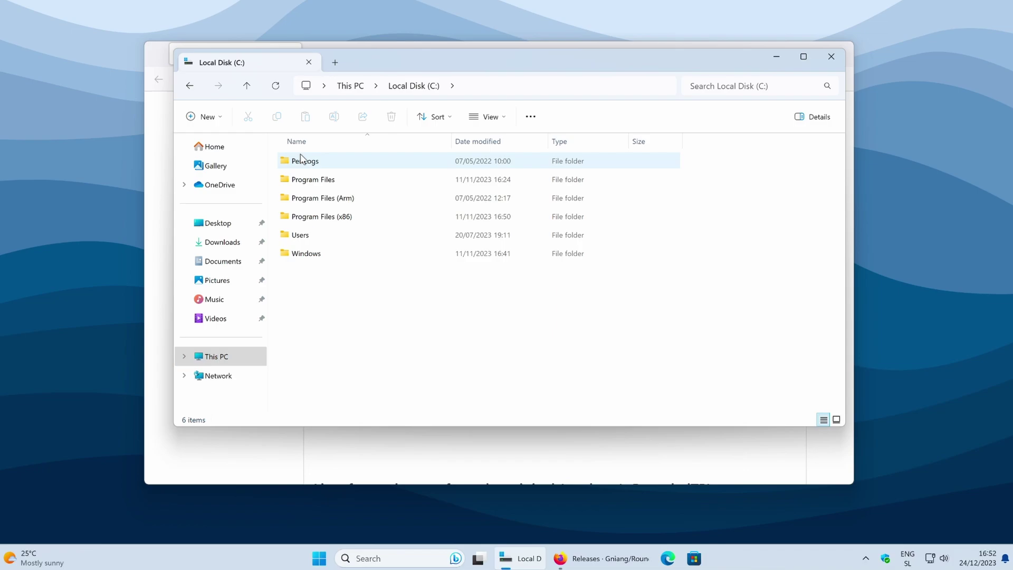
left_click(205, 117)
left_click(215, 146)
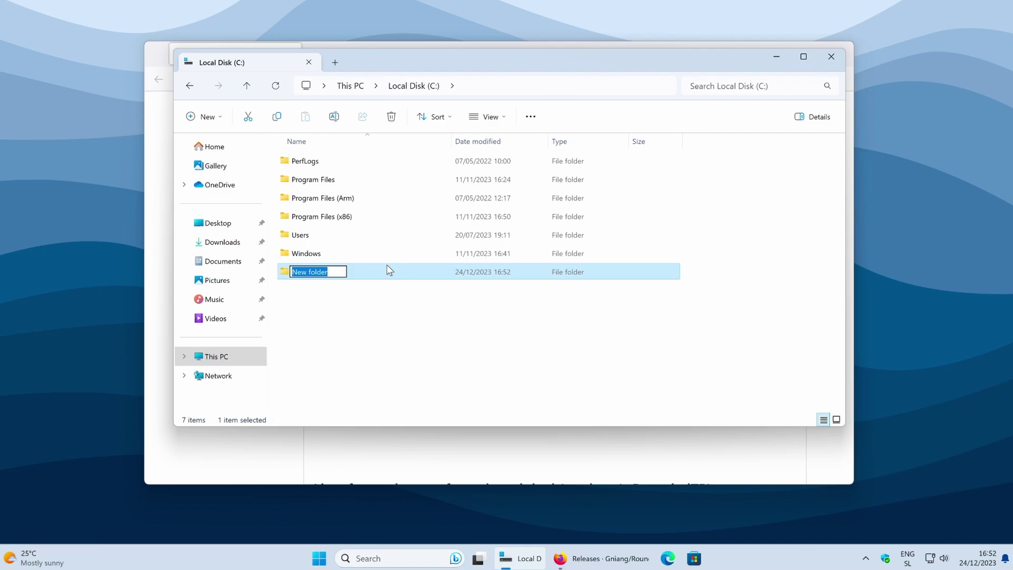
type("Tweaks")
key("Return")
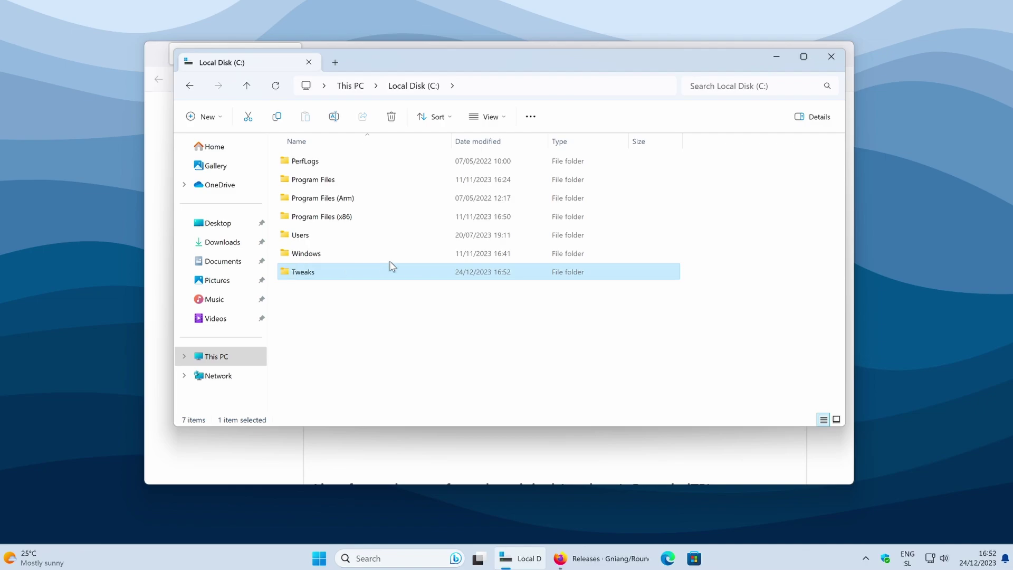
- Cut the extracted RoundedTB_canary20231016_2 folder from Downloads, paste it into C:\Tweaks, and open it
left_click(236, 245)
left_click(362, 198)
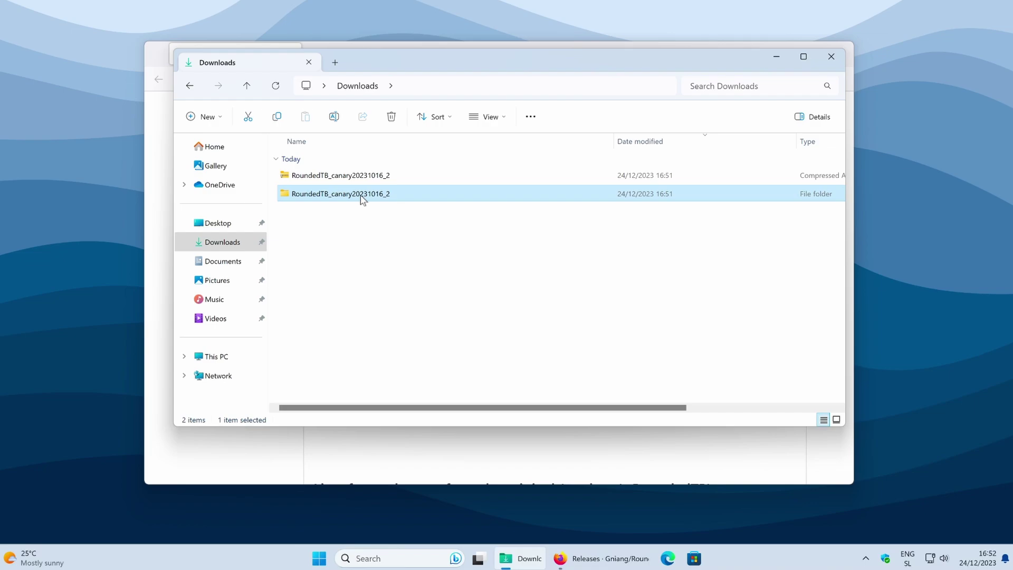
right_click(362, 199)
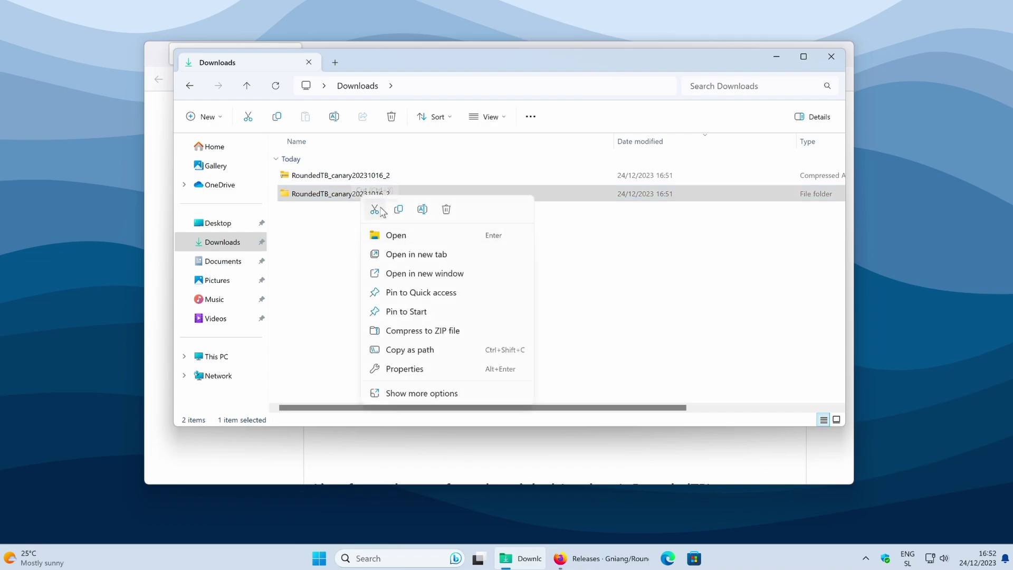
left_click(375, 210)
left_click(216, 356)
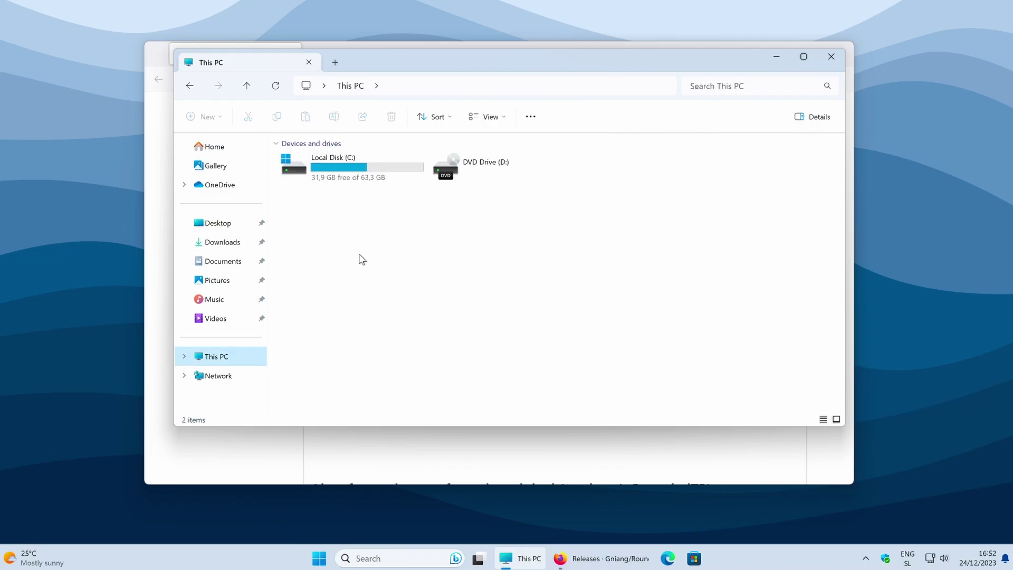
double_click(357, 175)
double_click(315, 233)
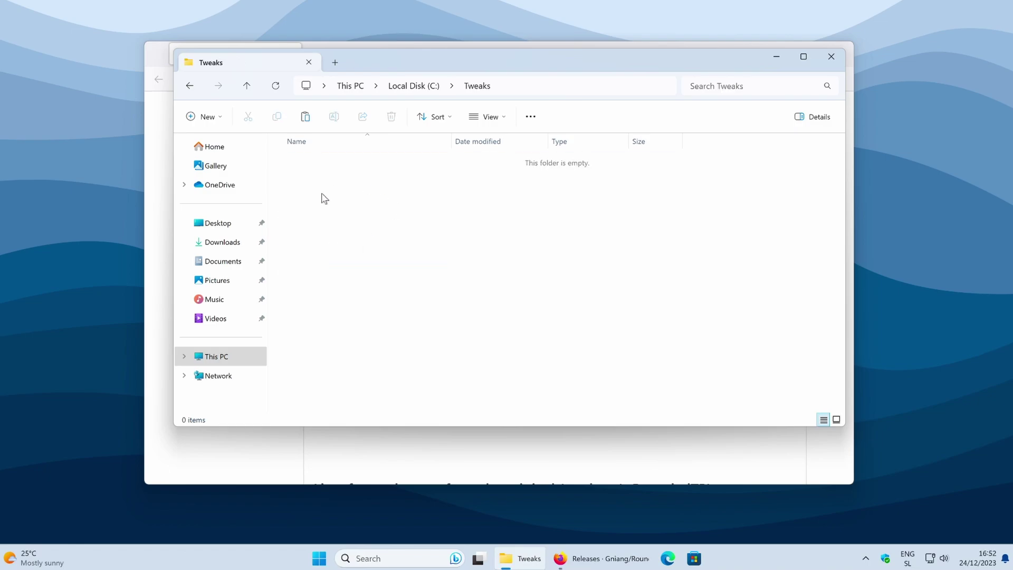
right_click(396, 211)
left_click(411, 217)
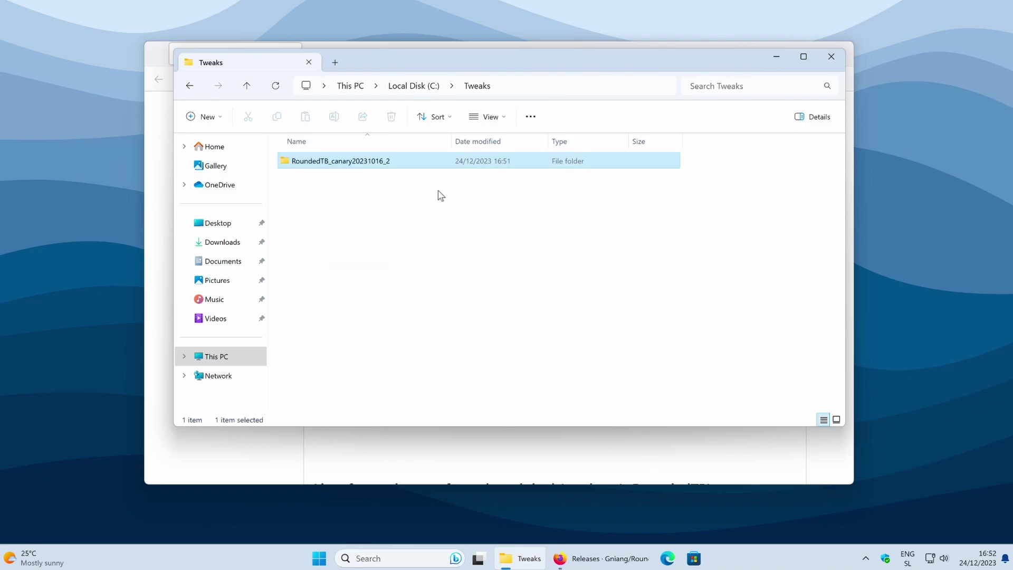
double_click(397, 168)
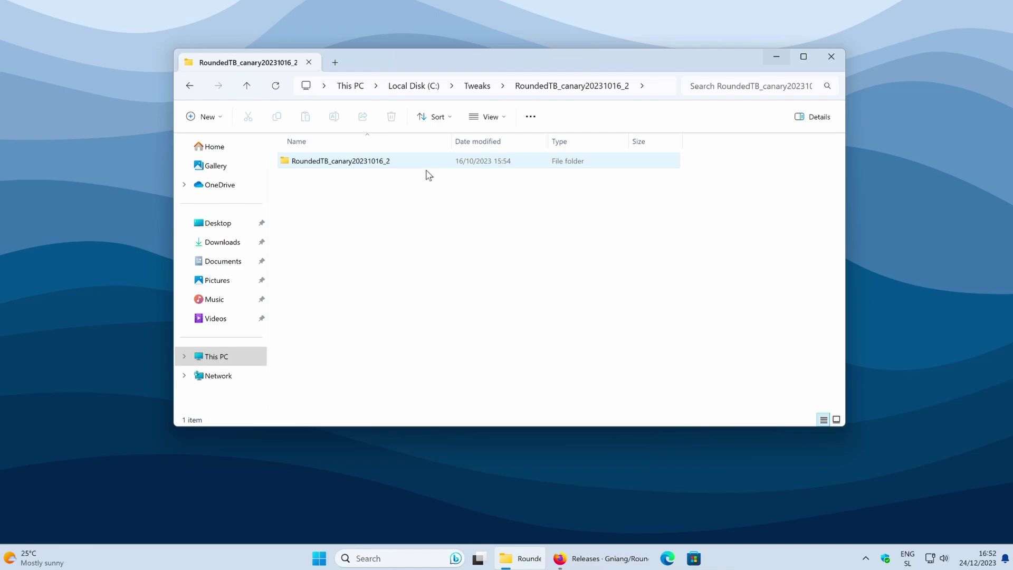
double_click(422, 164)
- Open the nested RoundedTB folder and turn on file name extensions to reveal RoundedTB.exe
left_click(391, 160)
double_click(390, 159)
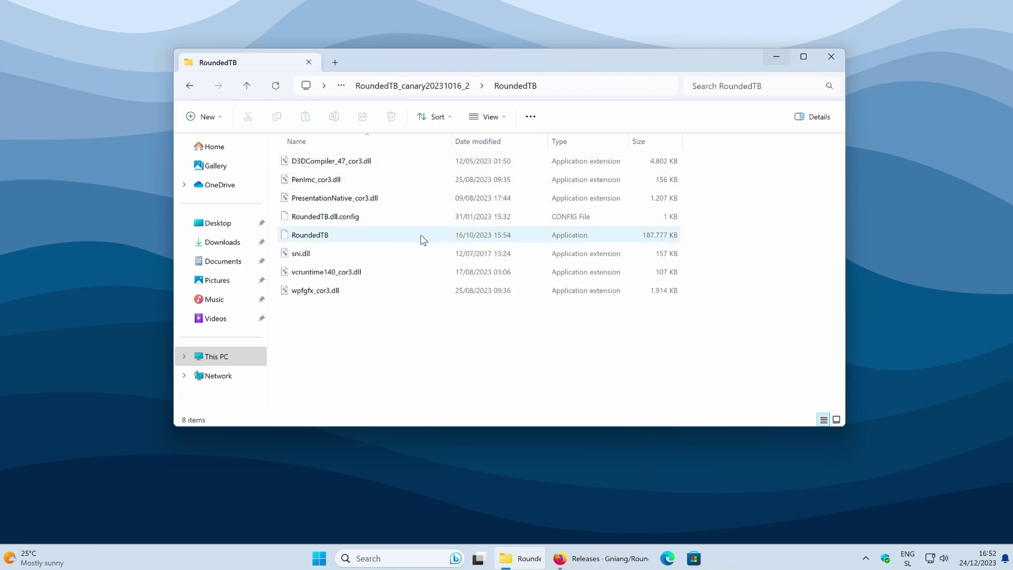
left_click(404, 242)
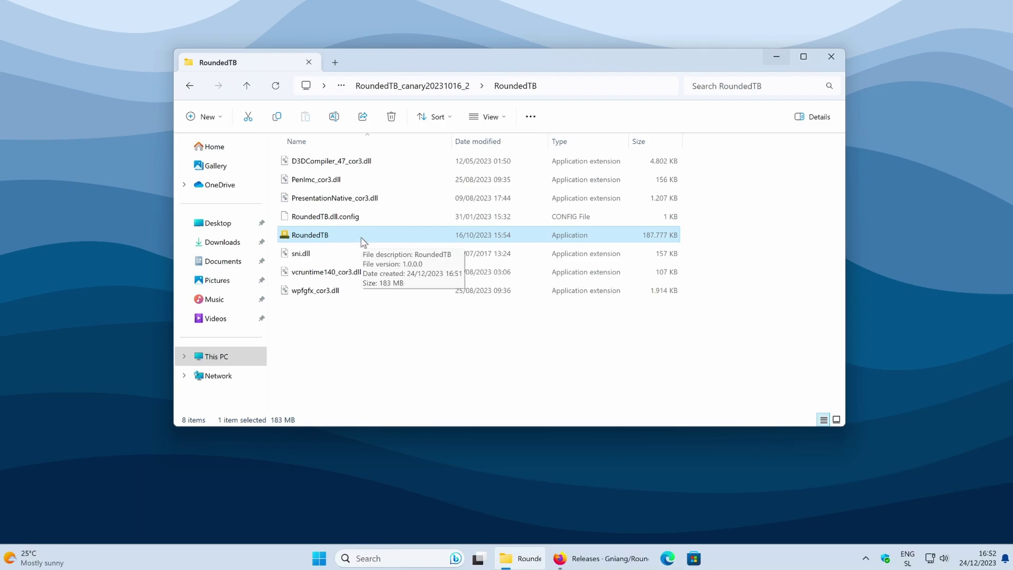
left_click(495, 120)
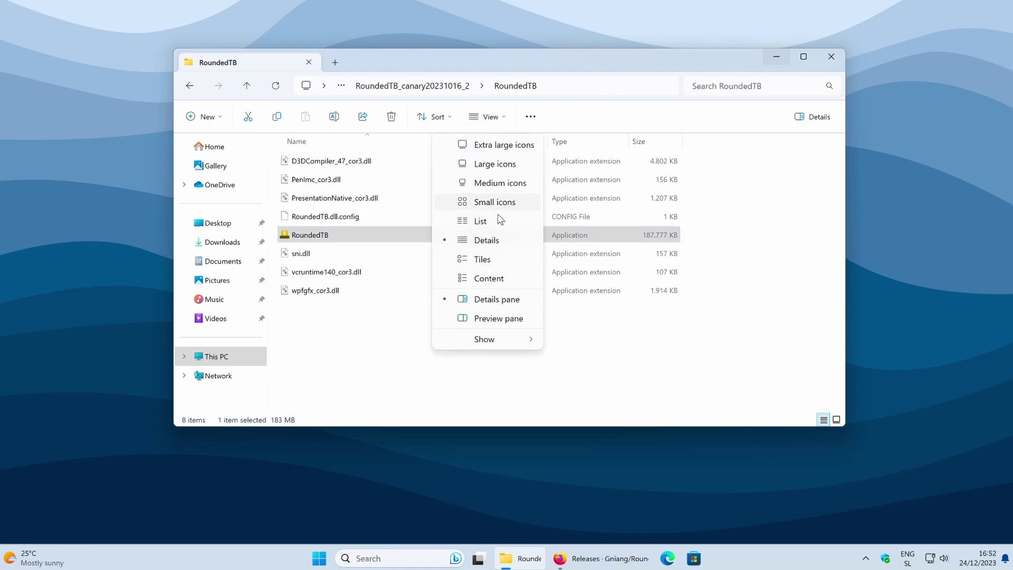
mouse_move(483, 342)
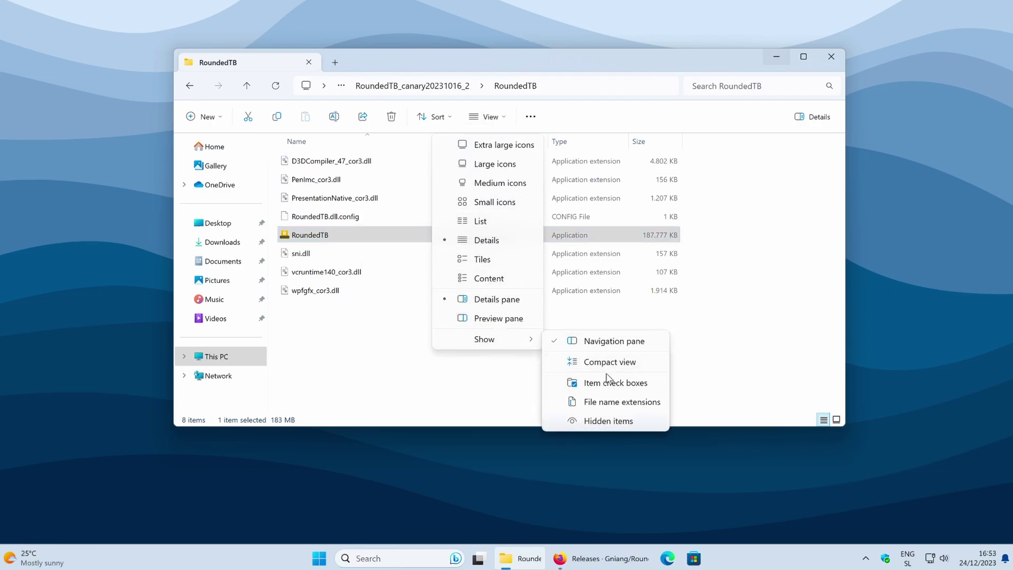
left_click(611, 407)
left_click(512, 337)
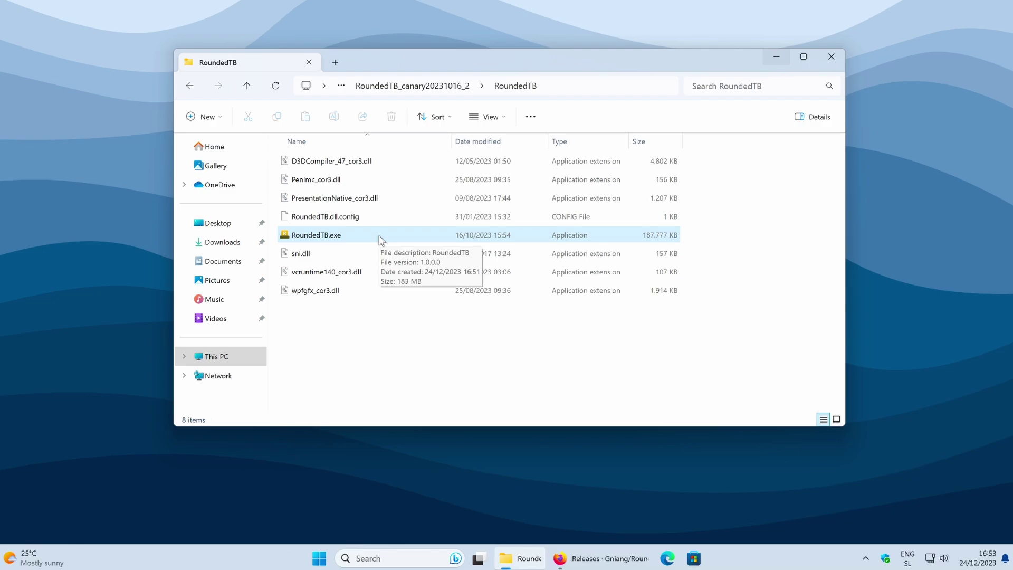
- Launch RoundedTB.exe, get past the welcome window, and centre the configuration window
left_click(380, 240)
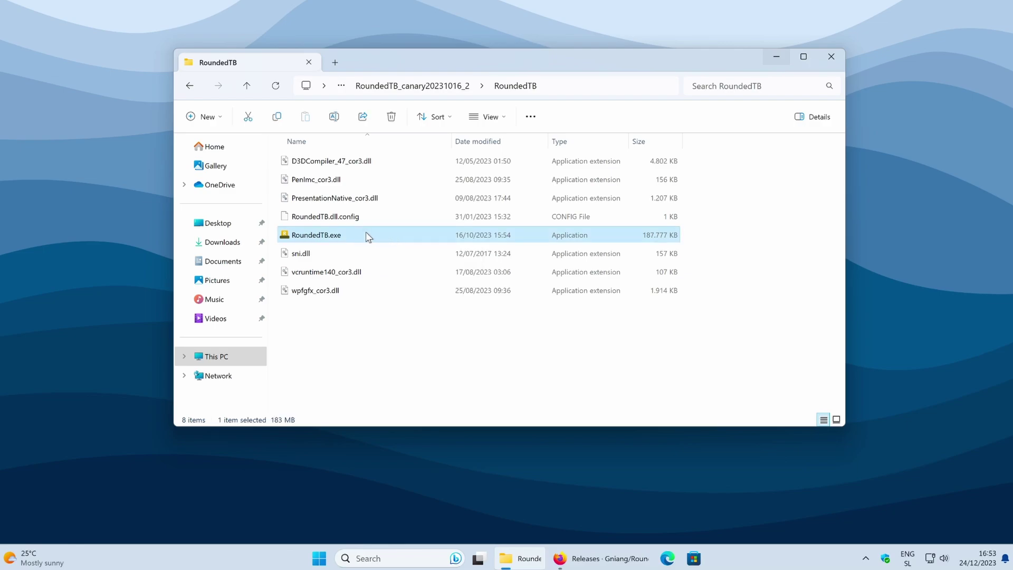
double_click(368, 236)
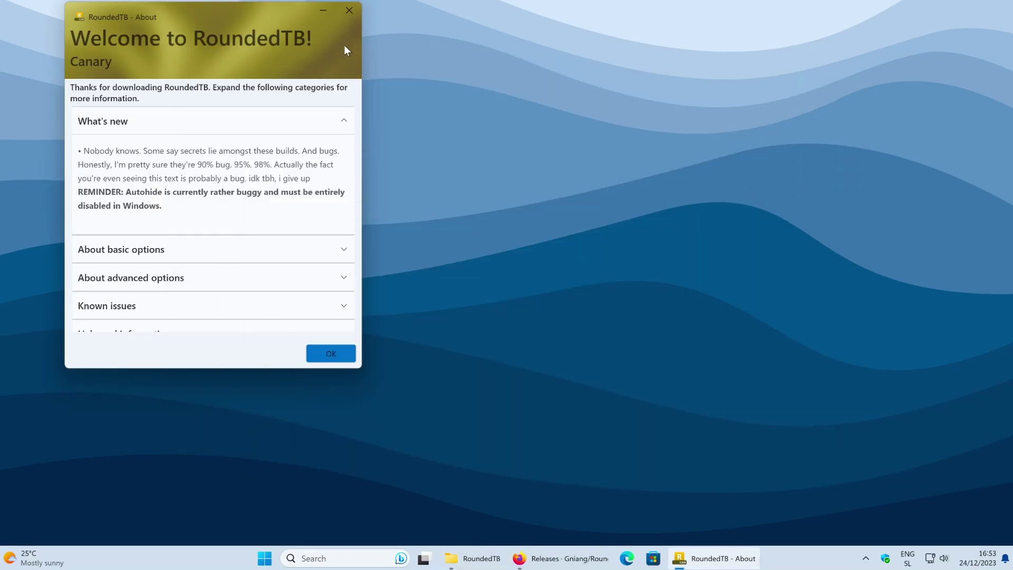
scroll(257, 156, "down", 2)
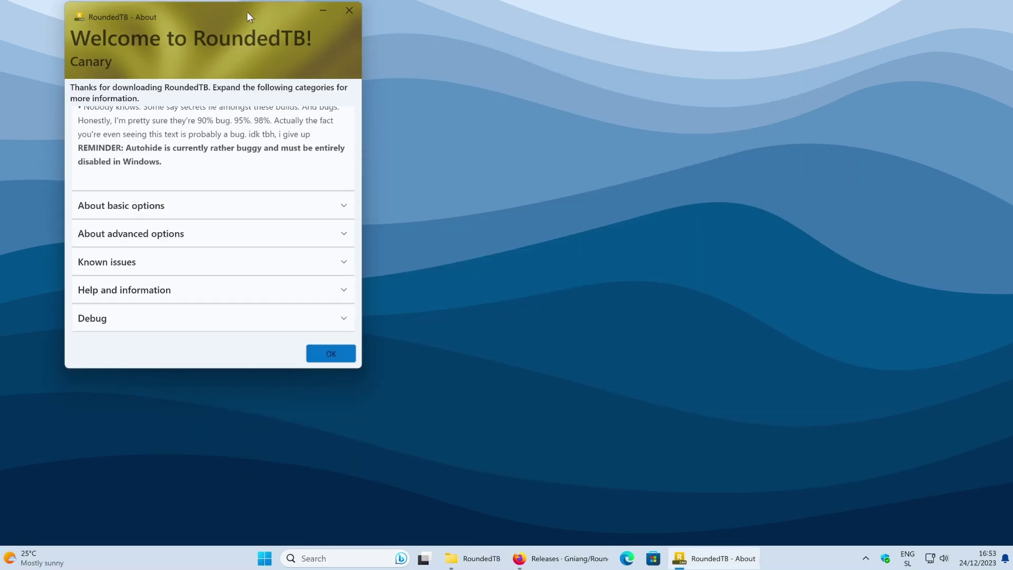
left_click_drag(247, 12, 344, 15)
left_click(427, 357)
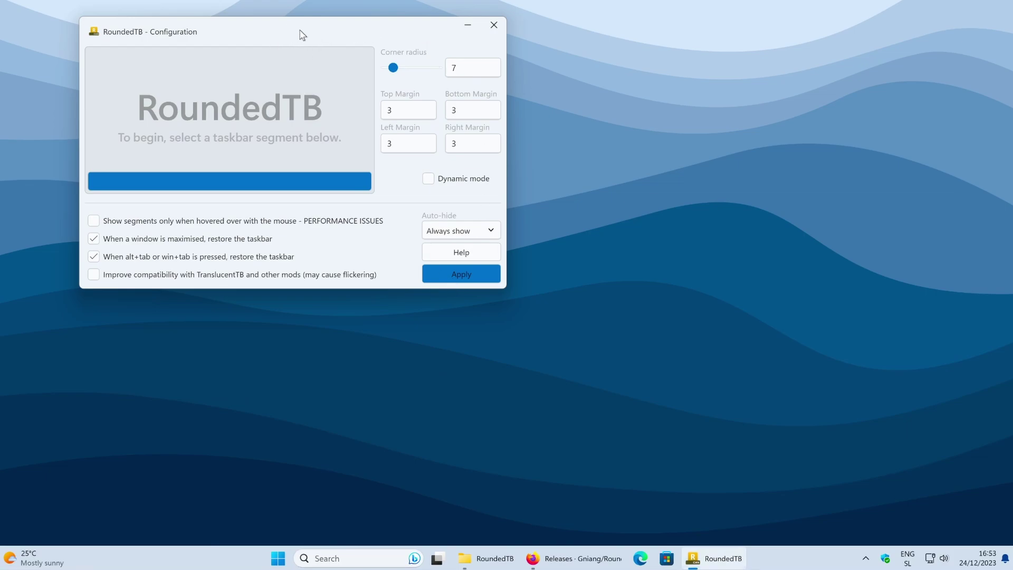
left_click_drag(297, 33, 480, 95)
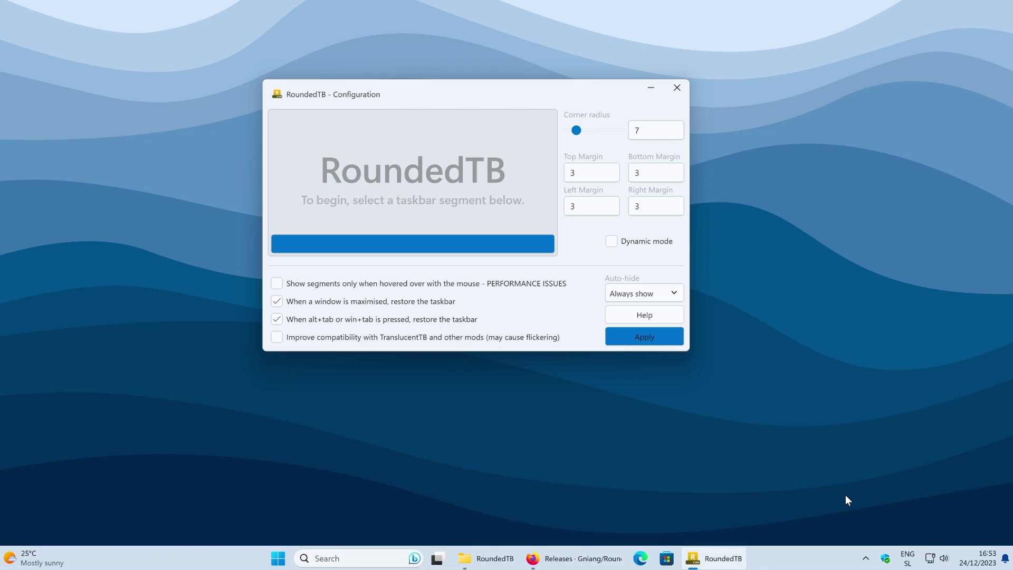
- Check the RoundedTB tray icon's options menu in the hidden icons area, then dismiss it
left_click(866, 558)
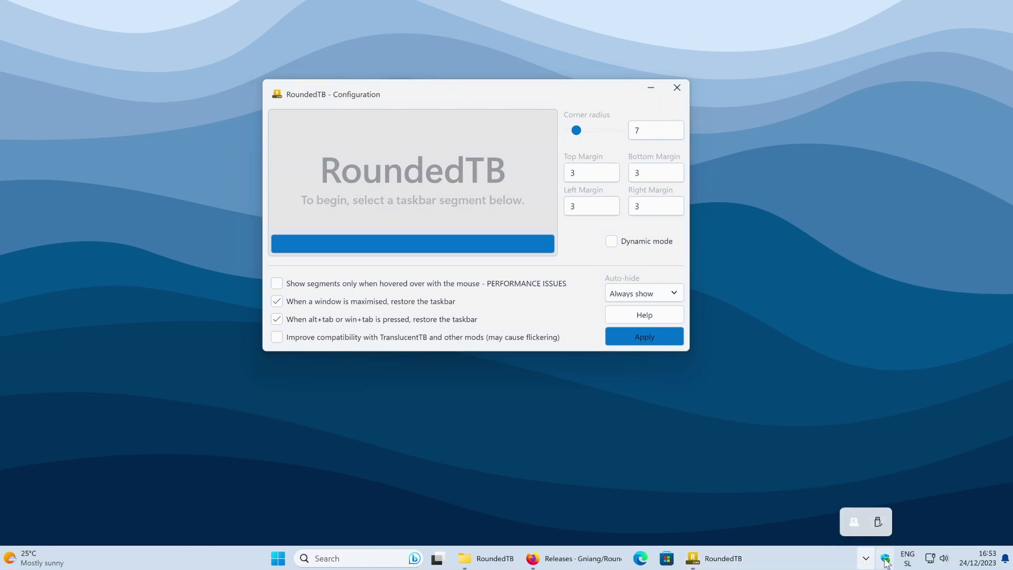
right_click(855, 527)
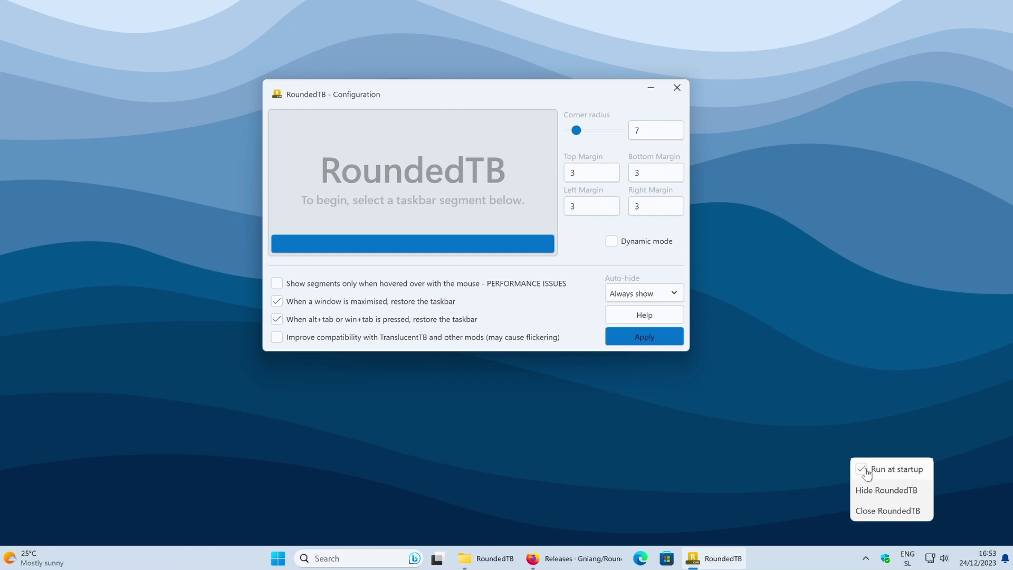
left_click(587, 246)
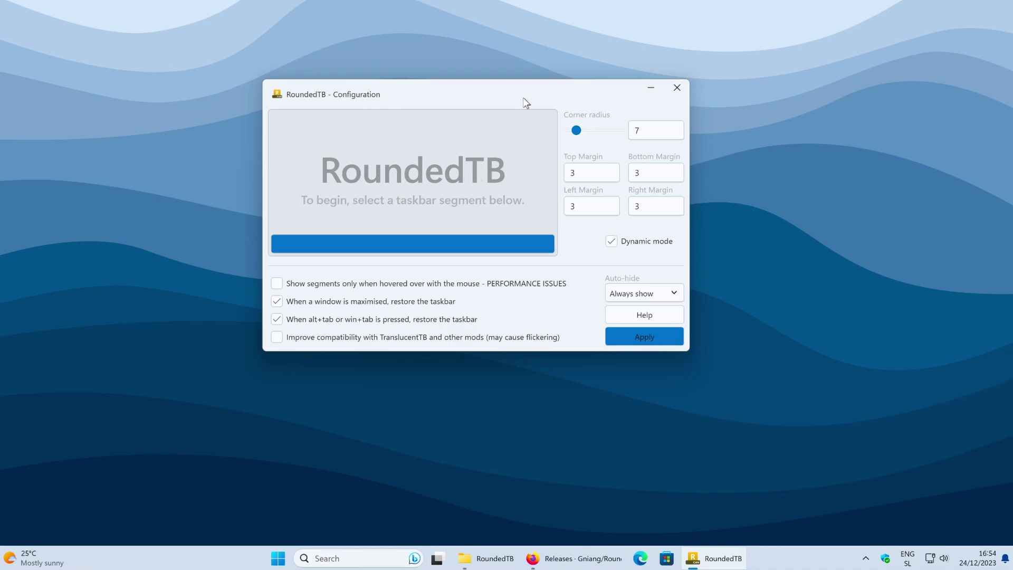
- Apply Dynamic mode, hide the tray segment with Show tray unticked, and close the configuration
left_click(645, 340)
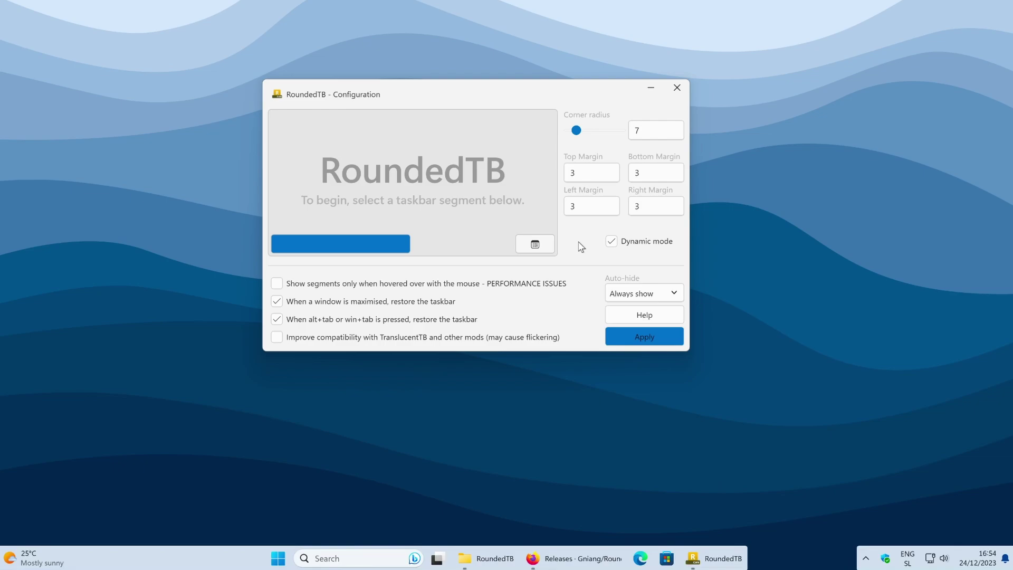
left_click(544, 246)
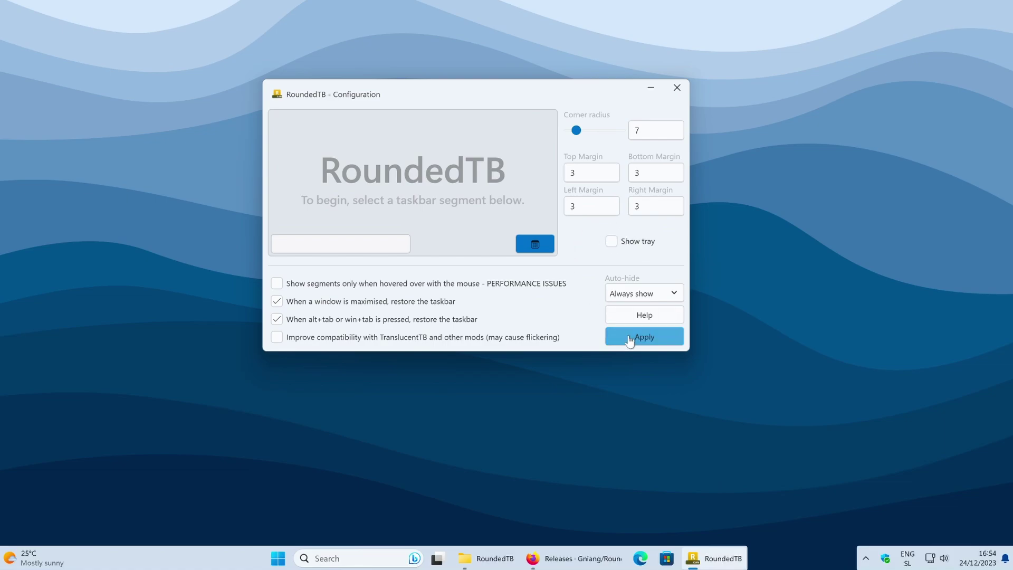
left_click(657, 344)
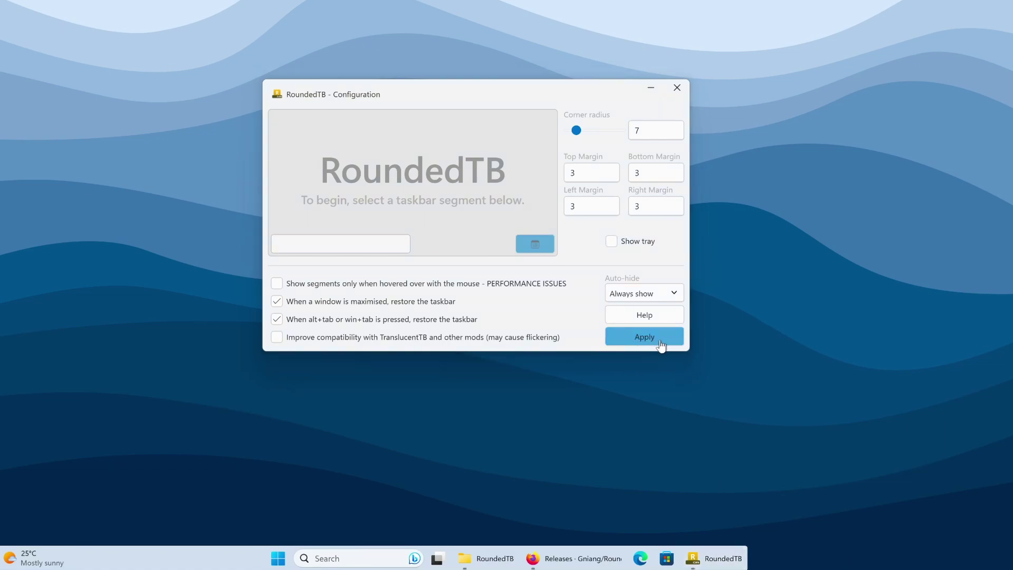
left_click(676, 88)
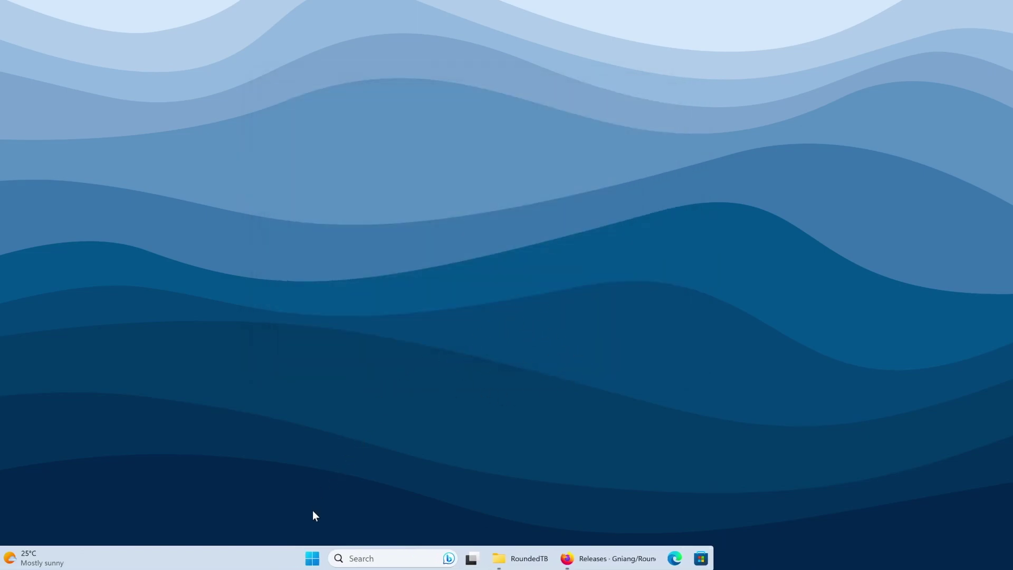
left_click(312, 559)
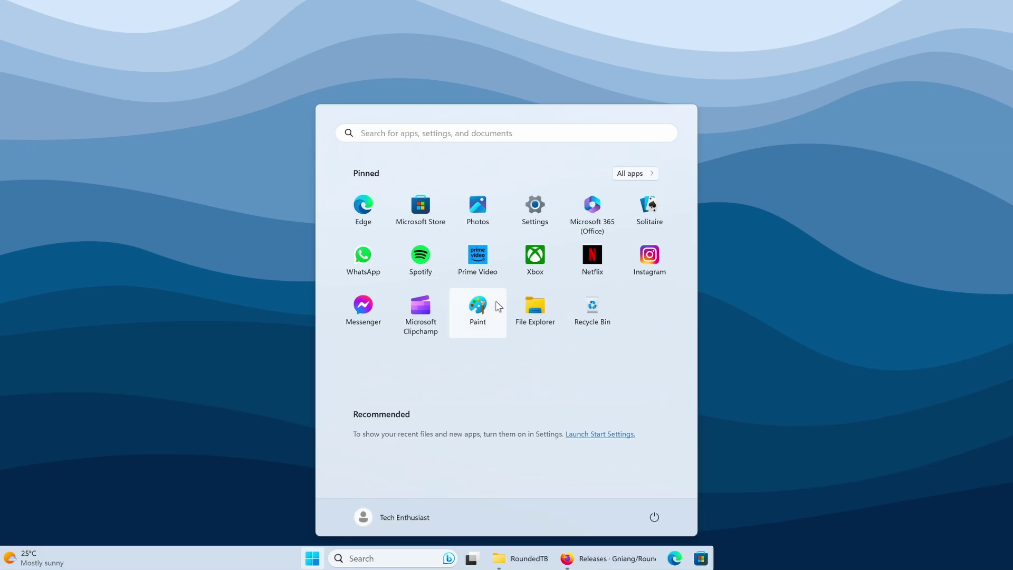
left_click(543, 207)
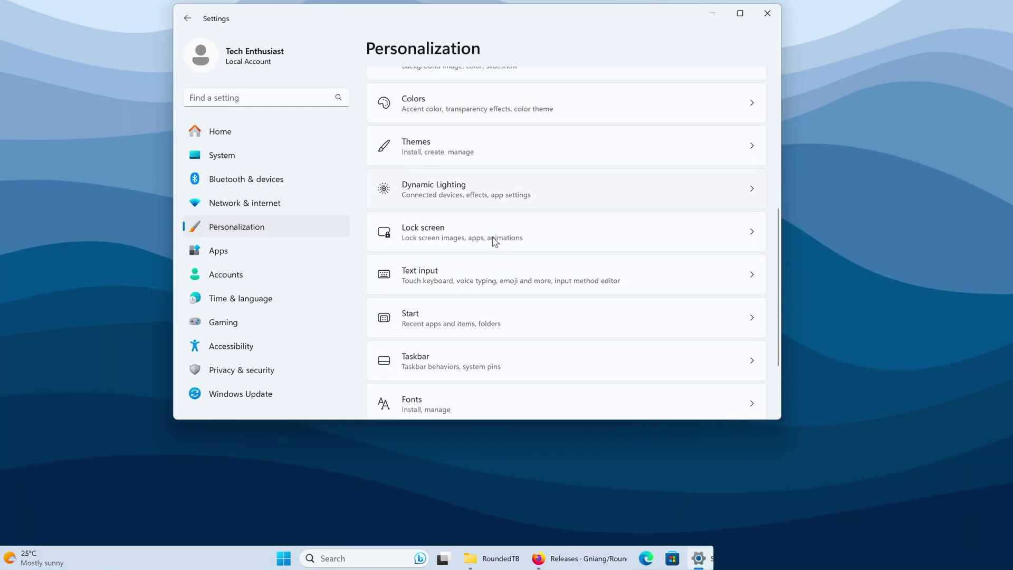
scroll(493, 222, "down", 2)
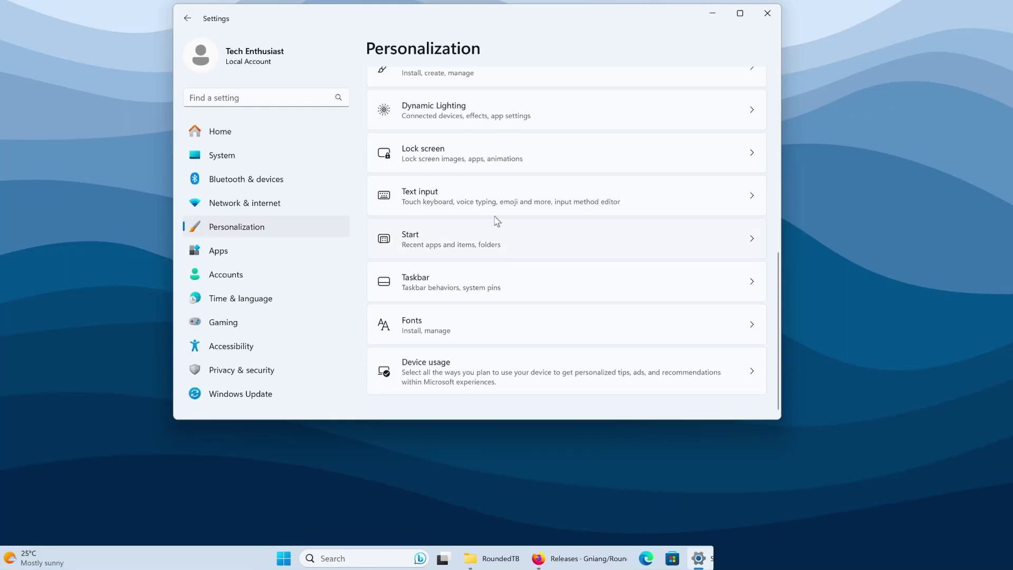
left_click(490, 287)
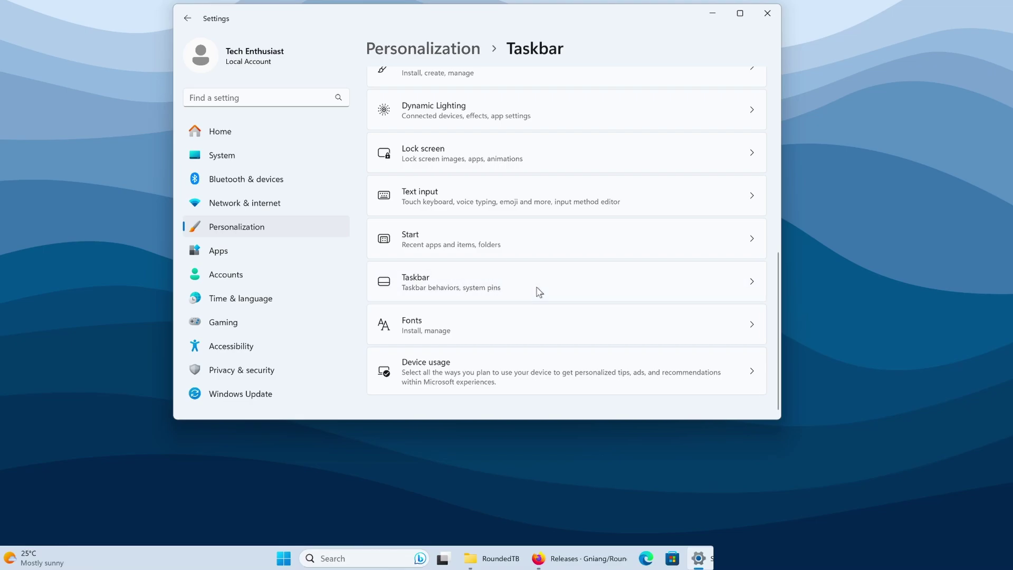
scroll(534, 290, "down", 1)
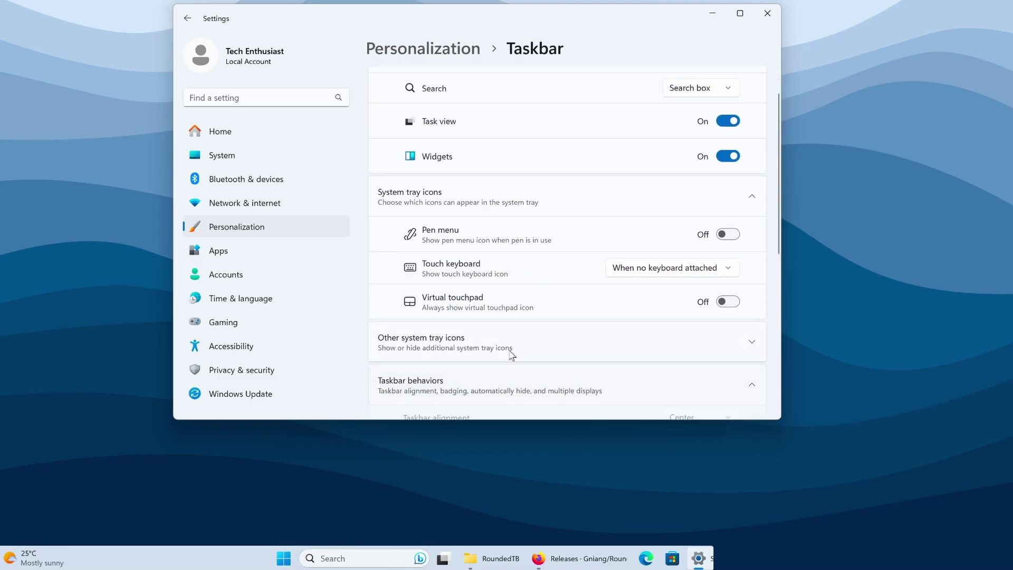
left_click(509, 377)
scroll(499, 279, "down", 2)
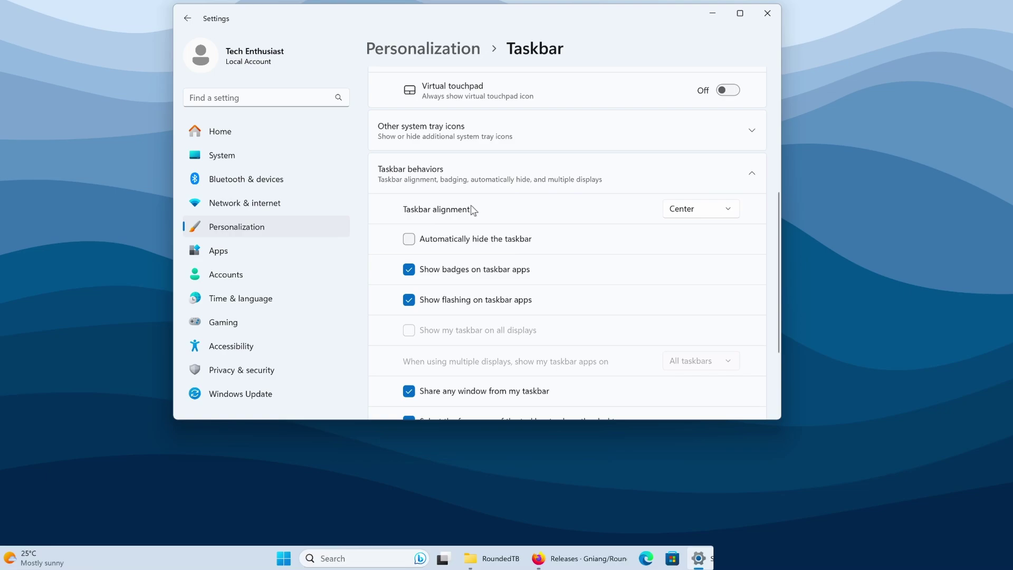
left_click(695, 208)
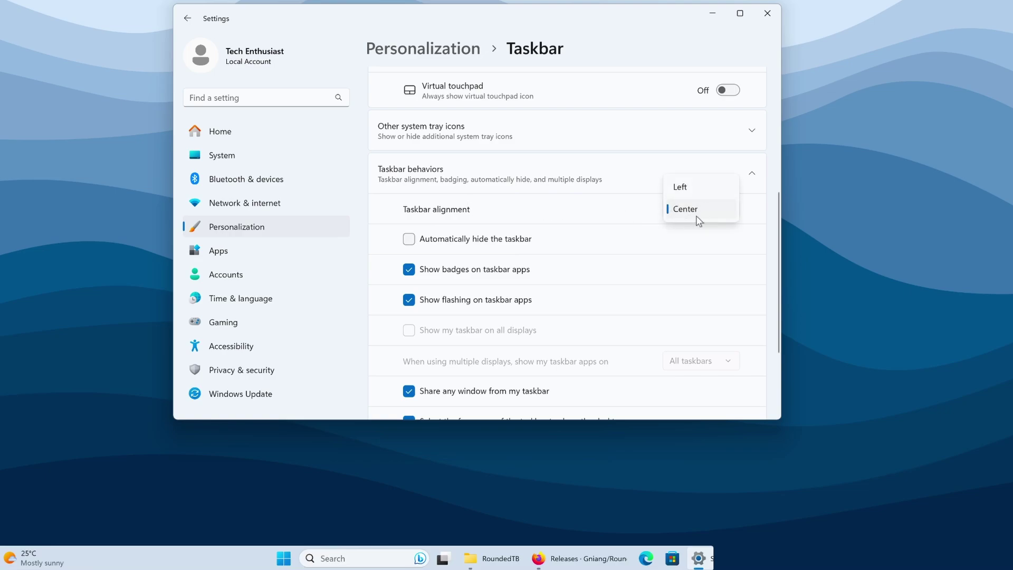
left_click(681, 187)
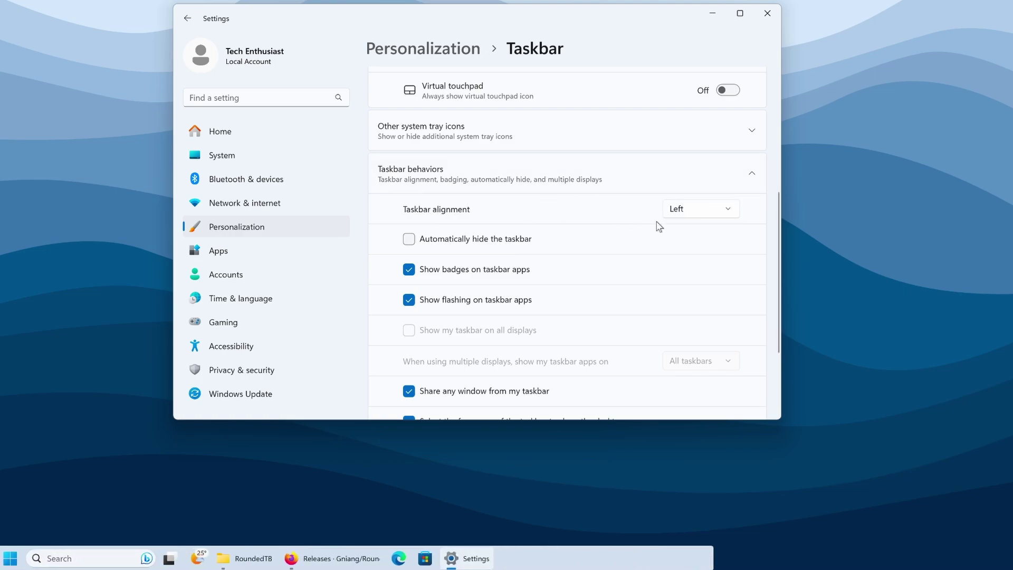
left_click(685, 210)
left_click(694, 231)
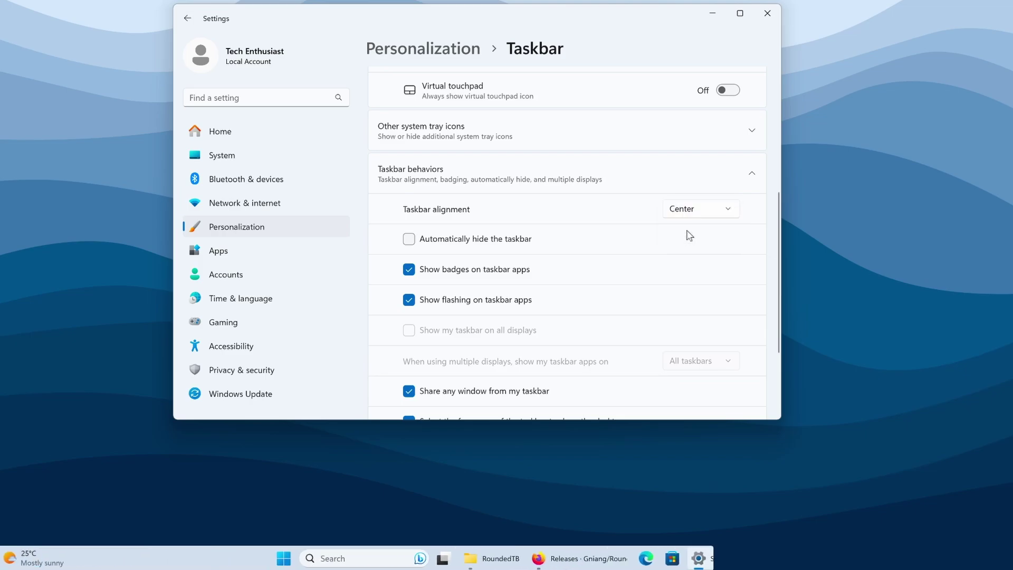
left_click(773, 17)
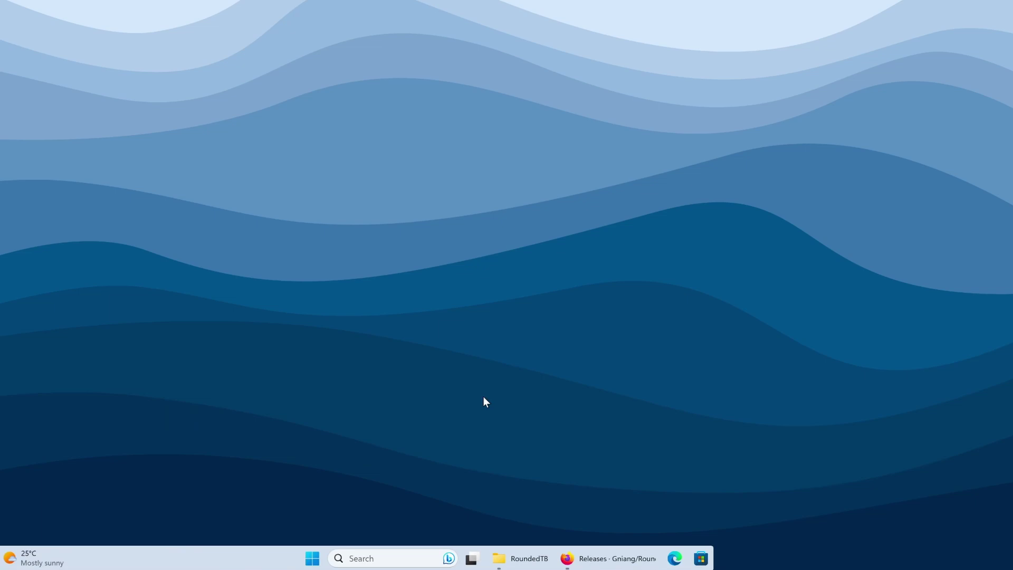
- Relaunch RoundedTB.exe from its folder window and show the desktop with Win+D
left_click(514, 558)
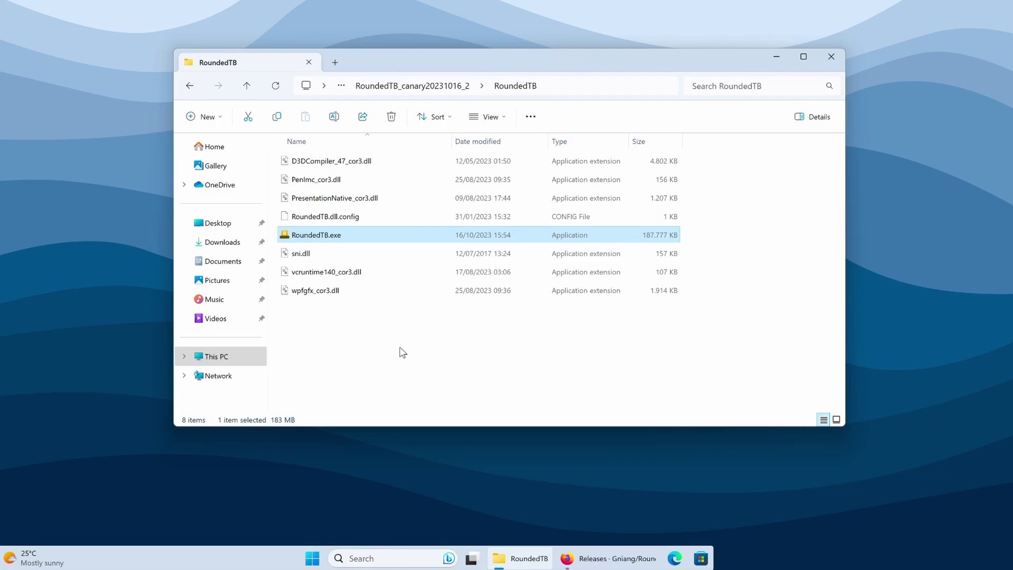
double_click(340, 235)
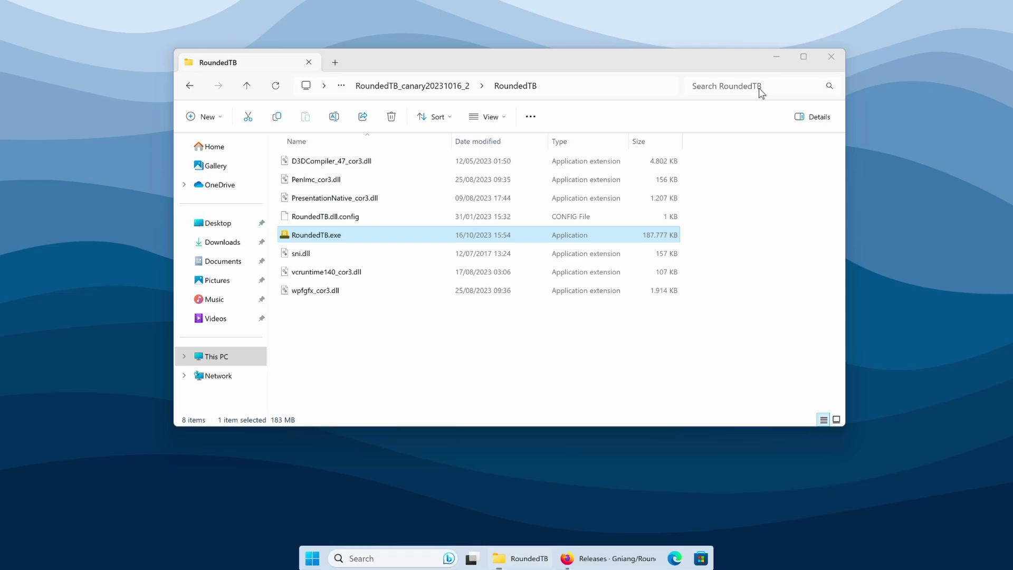
key("super+d")
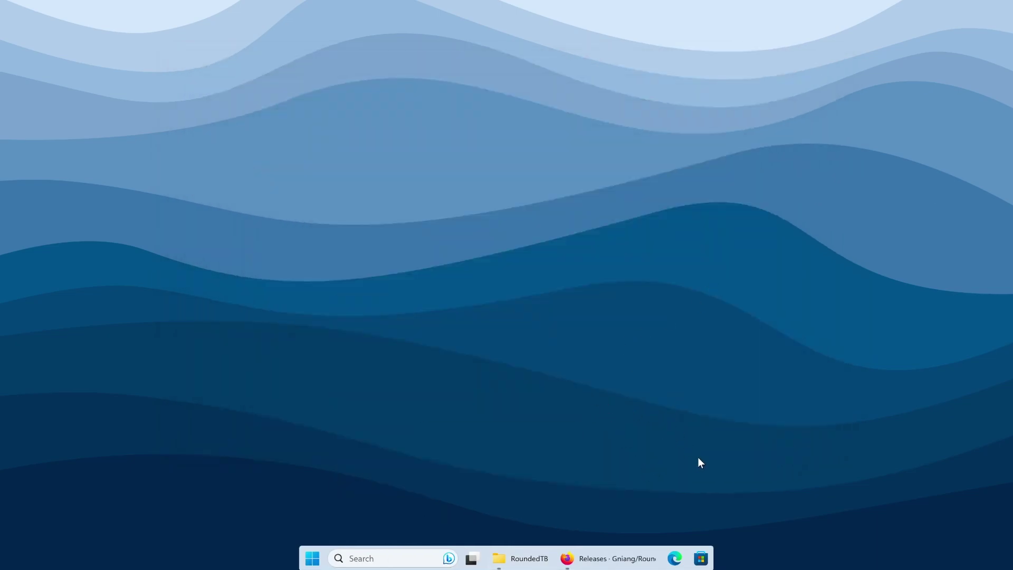
- Maximize the browser on the GitHub releases page and open RoundedTB's tray icon menu
left_click(520, 558)
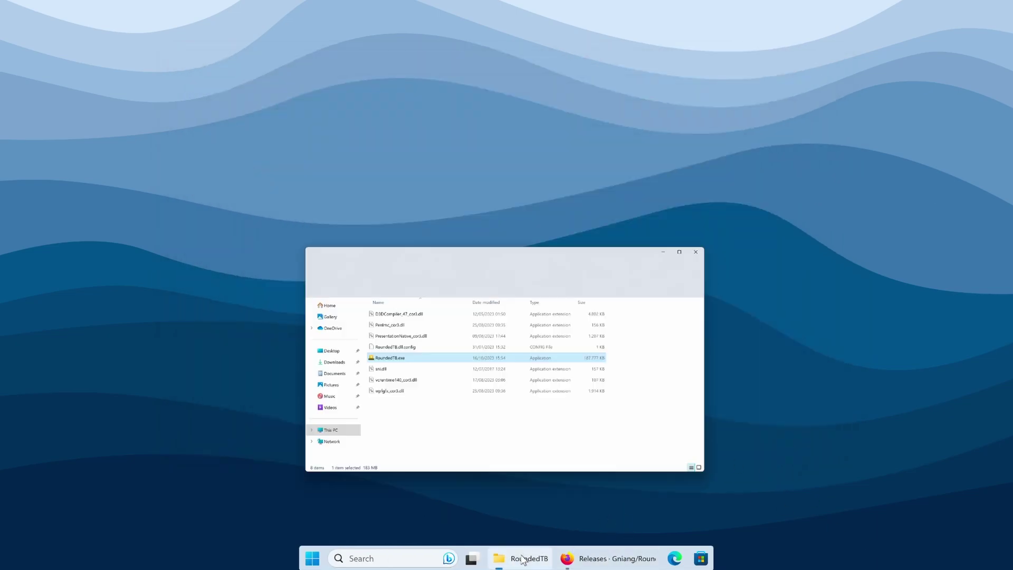
left_click(606, 558)
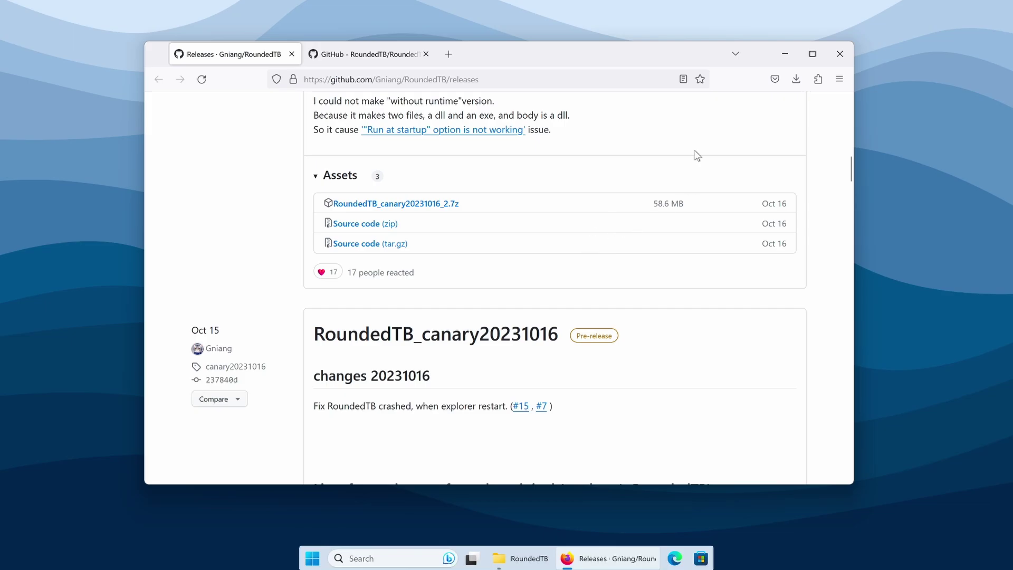
left_click(813, 53)
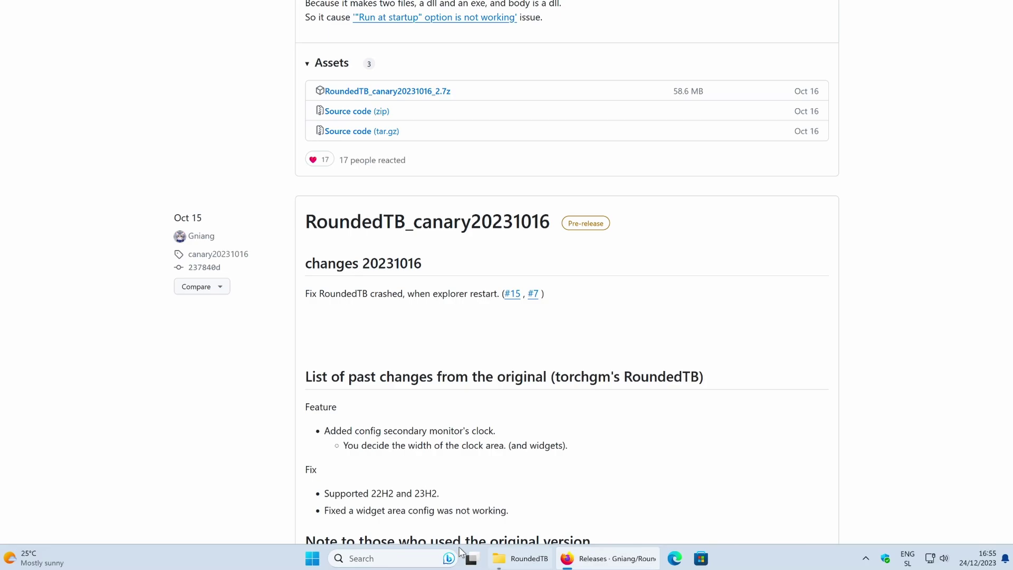
left_click(865, 558)
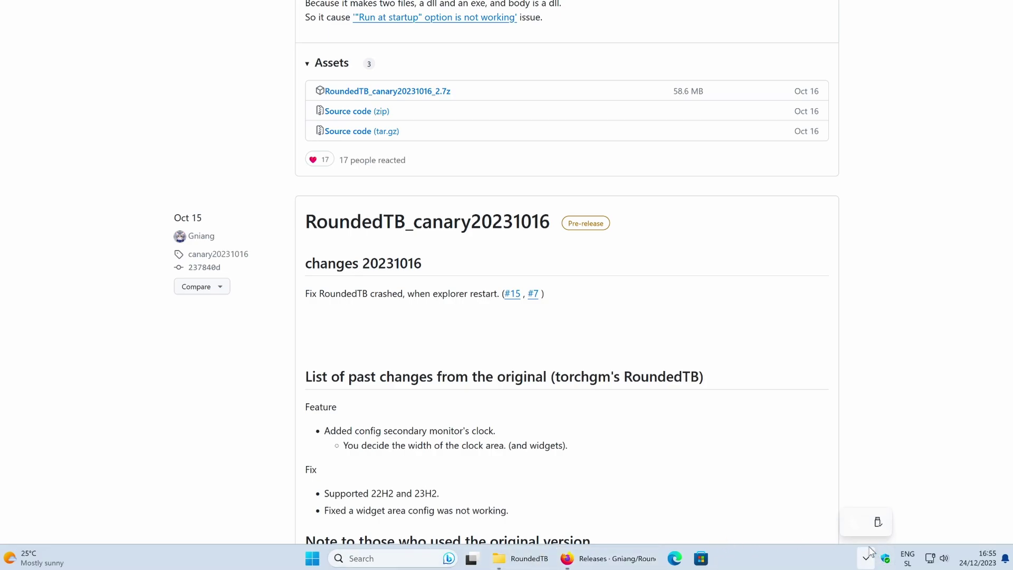
right_click(857, 525)
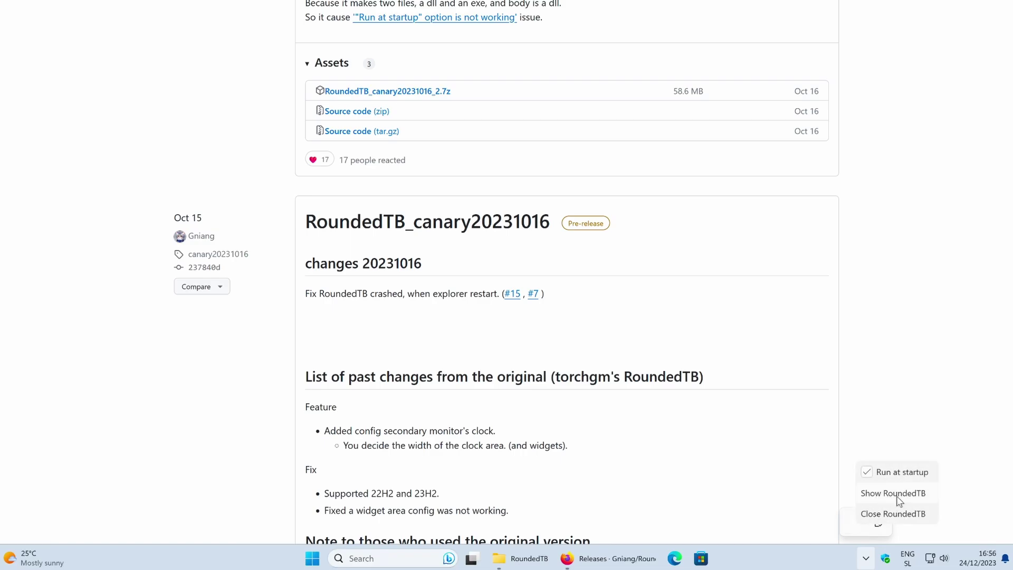
- Show RoundedTB from the tray menu, move the configuration window aside, then close it
left_click(899, 496)
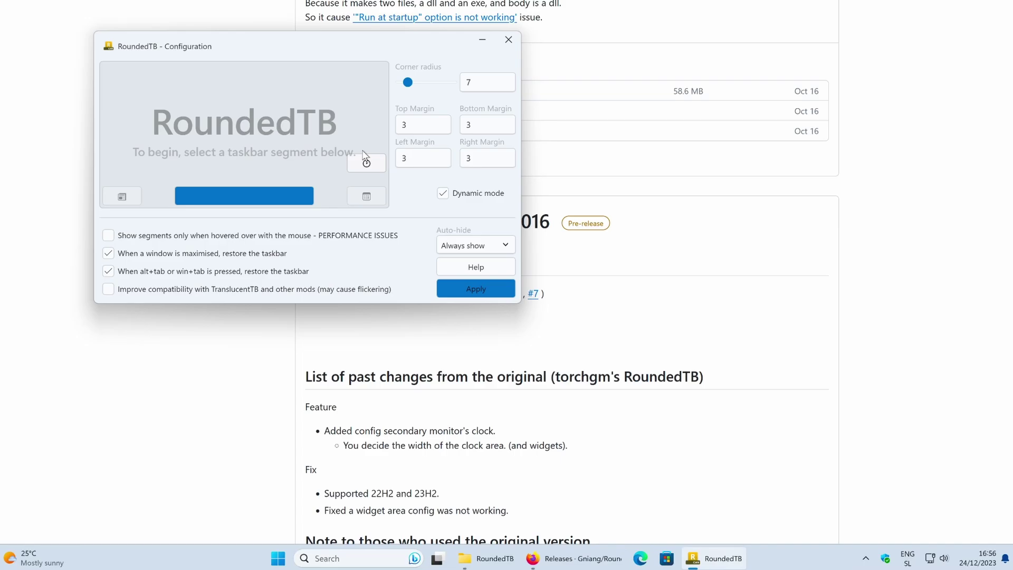
left_click_drag(311, 46, 477, 124)
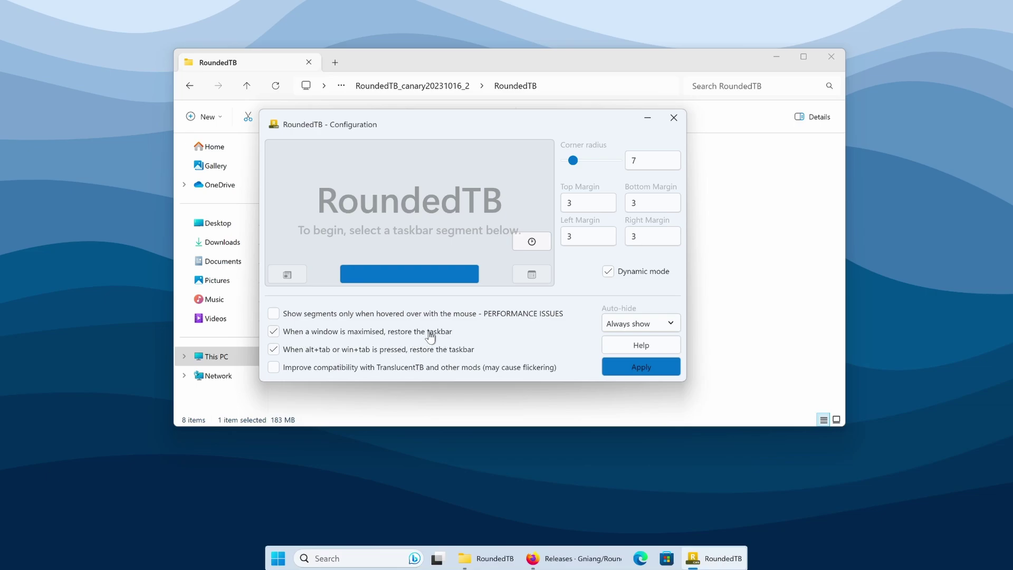
left_click(582, 559)
left_click(630, 372)
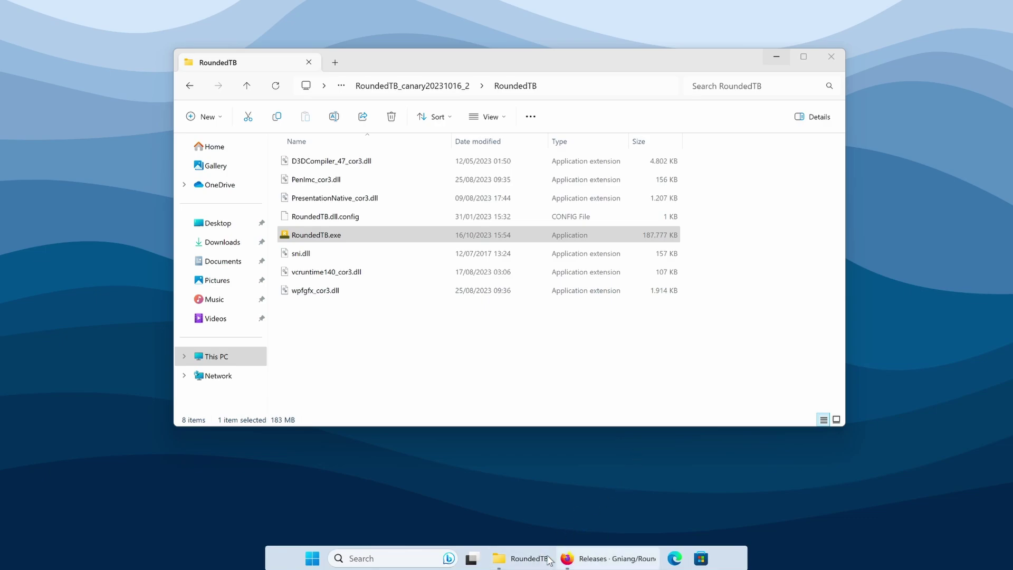
- Open Windows Settings from Start and go to Personalization > Taskbar
mouse_move(608, 562)
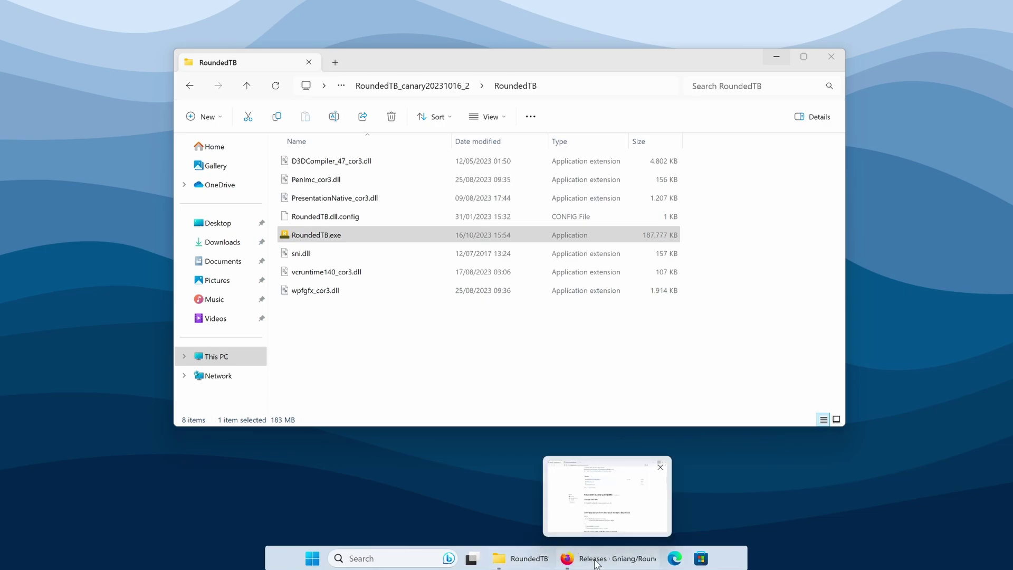
left_click(674, 558)
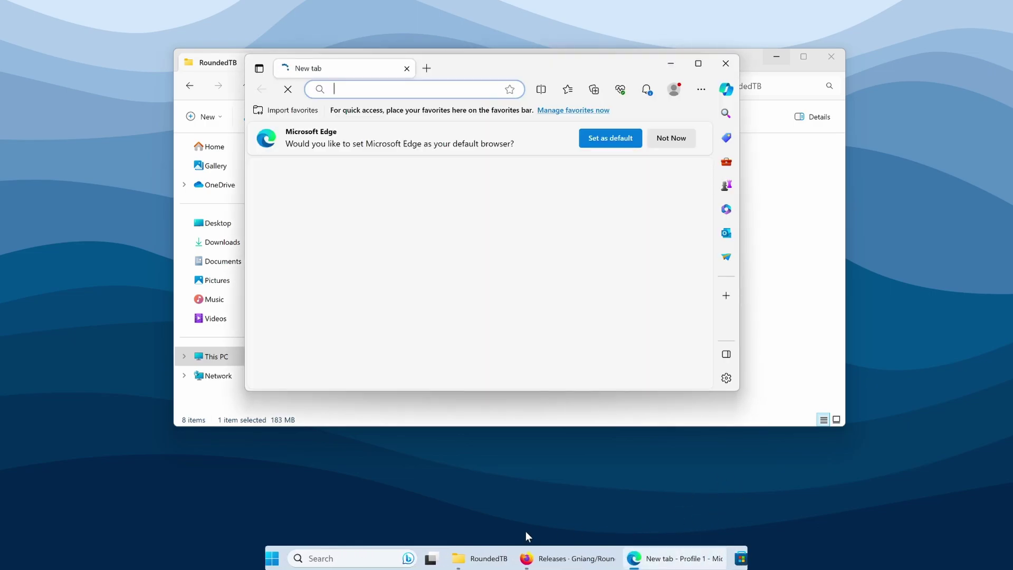
left_click(271, 557)
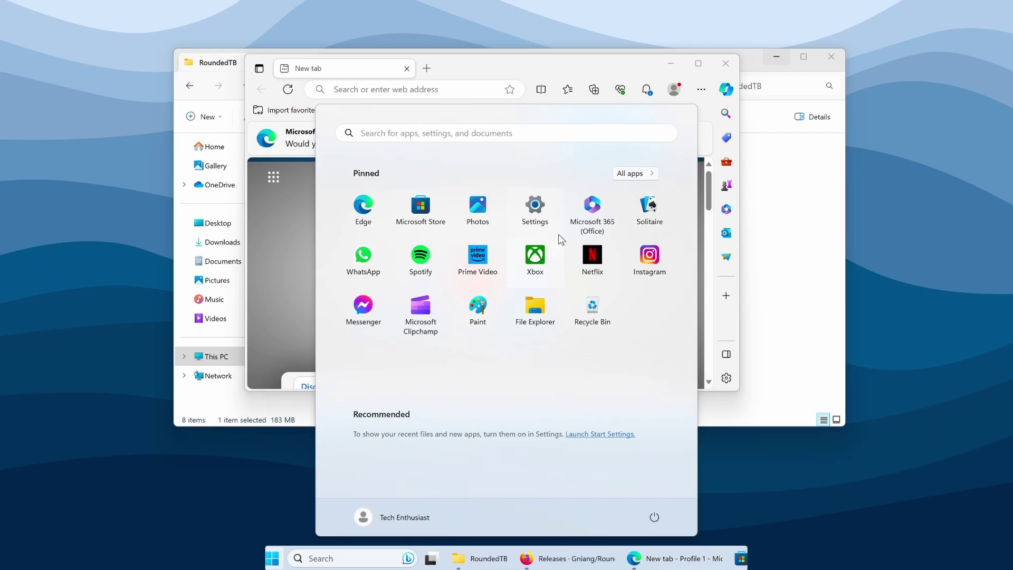
left_click(547, 221)
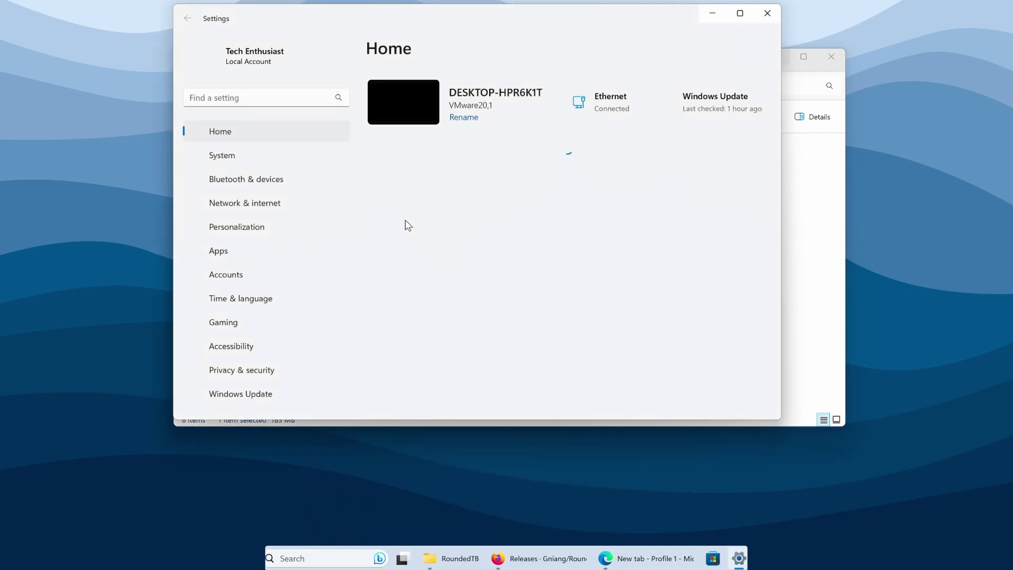
left_click(391, 250)
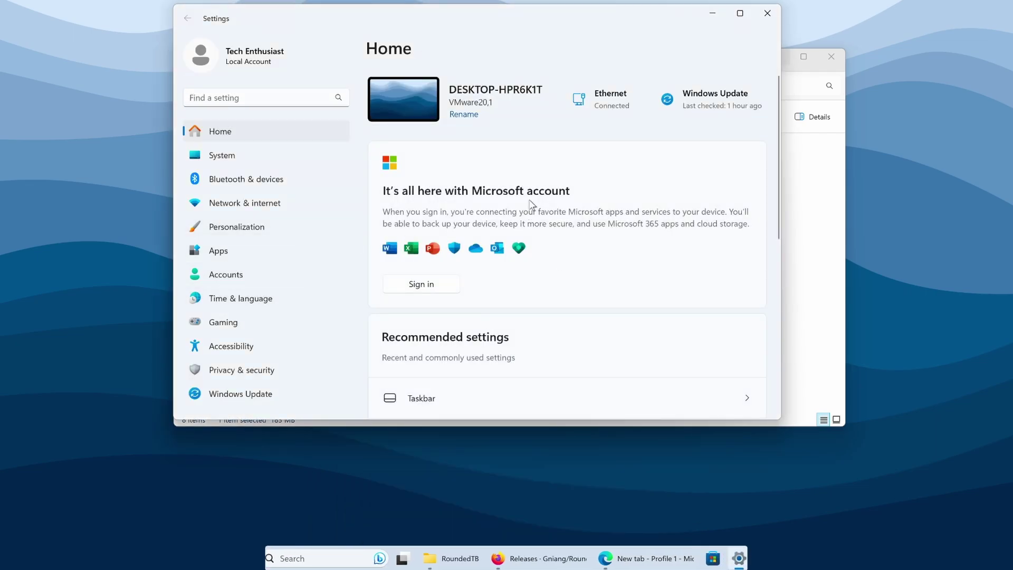
left_click(267, 228)
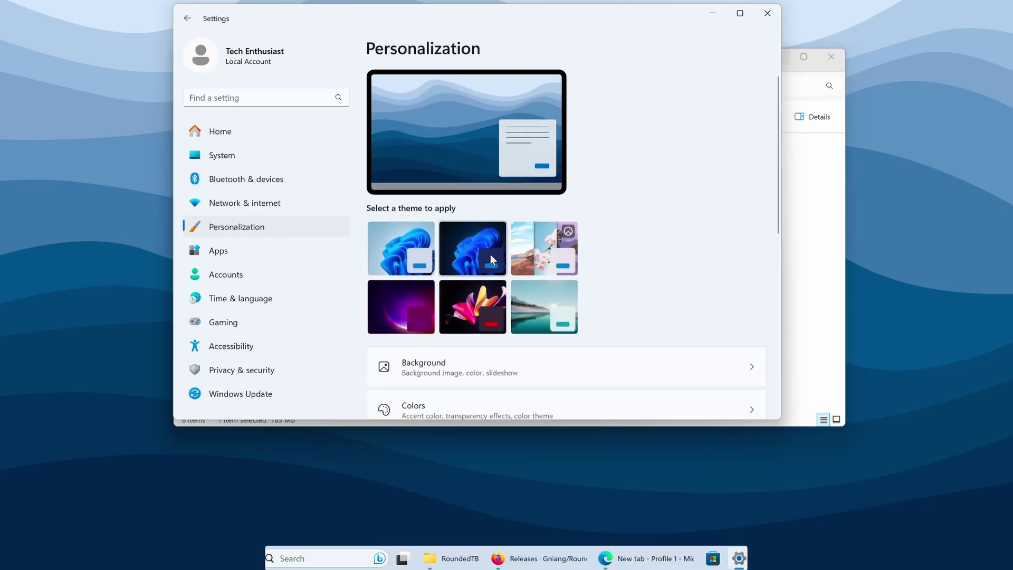
scroll(490, 254, "down", 7)
left_click(458, 284)
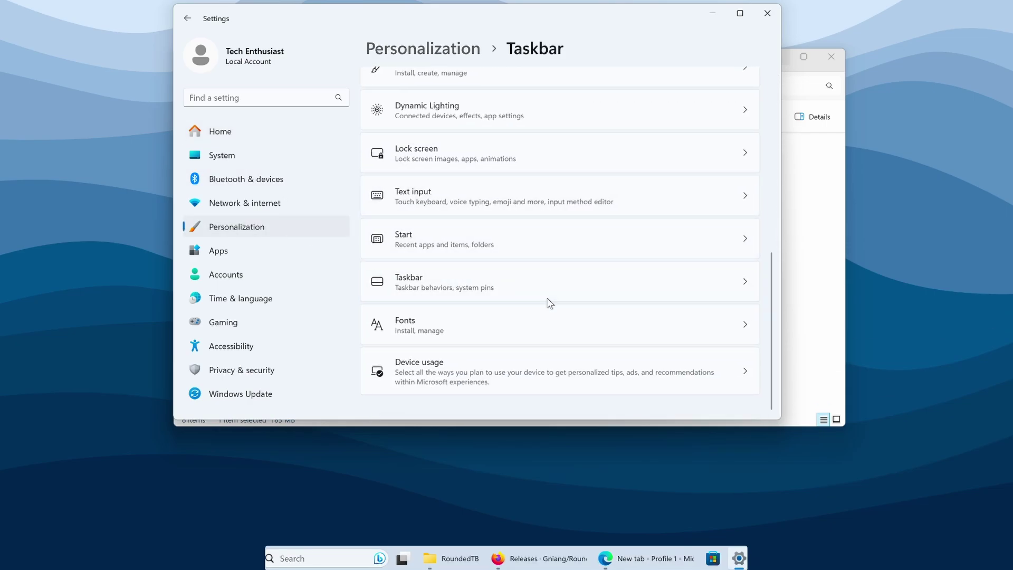
- Set 'Combine taskbar buttons and hide labels' to Always under Taskbar behaviors, then close Settings
scroll(524, 308, "down", 1)
left_click(437, 398)
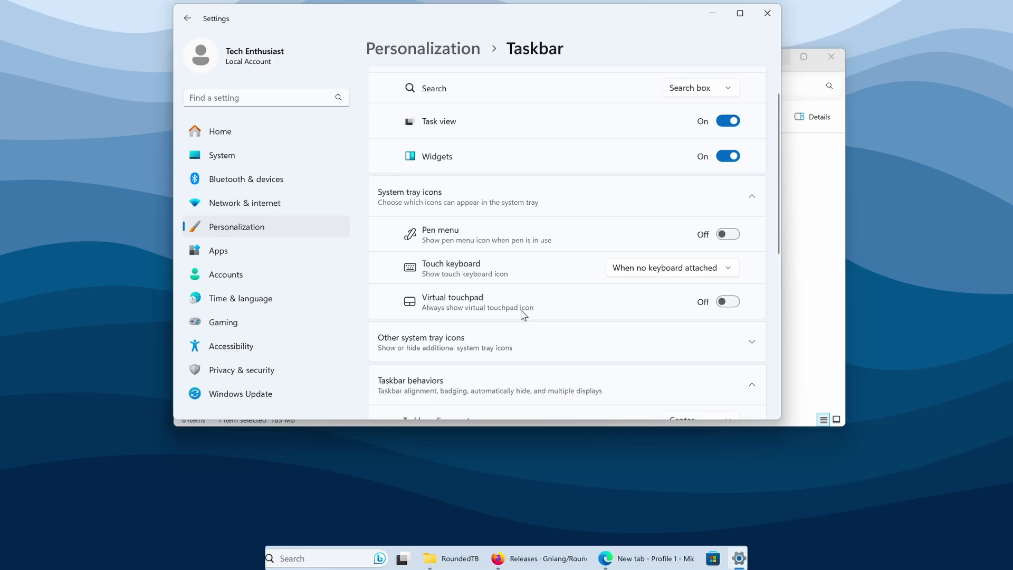
scroll(559, 295, "down", 6)
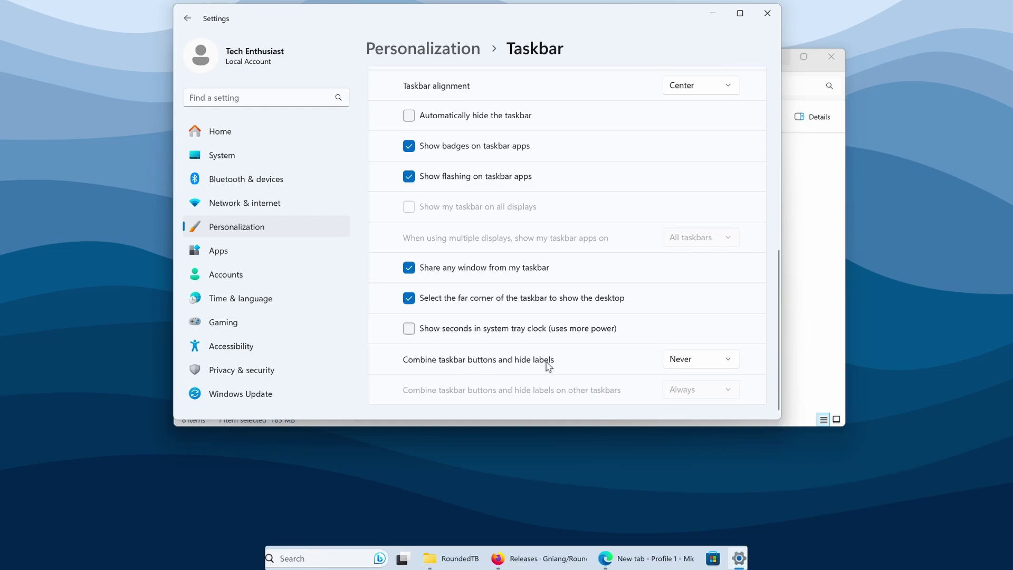
left_click(684, 365)
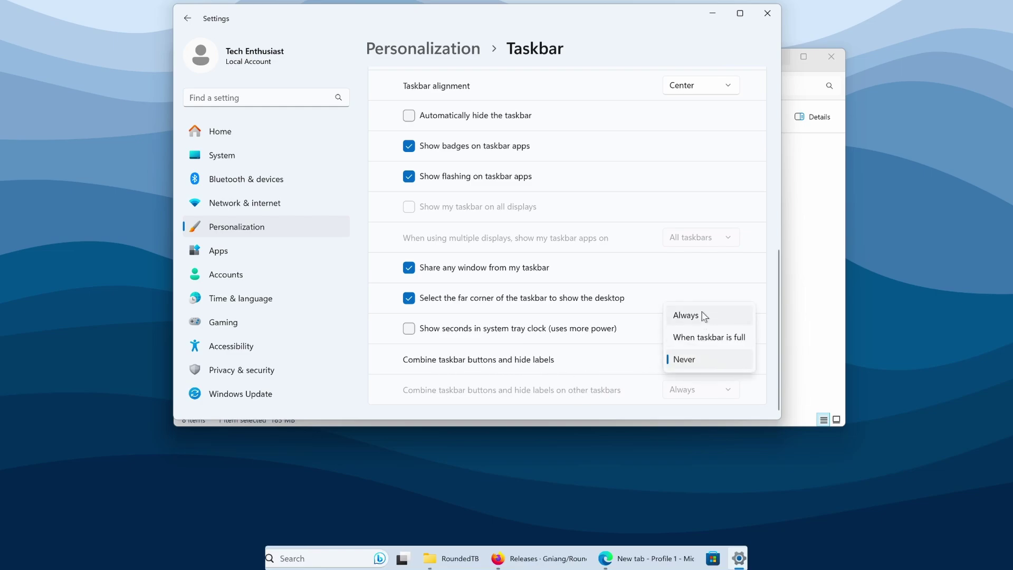
left_click(703, 315)
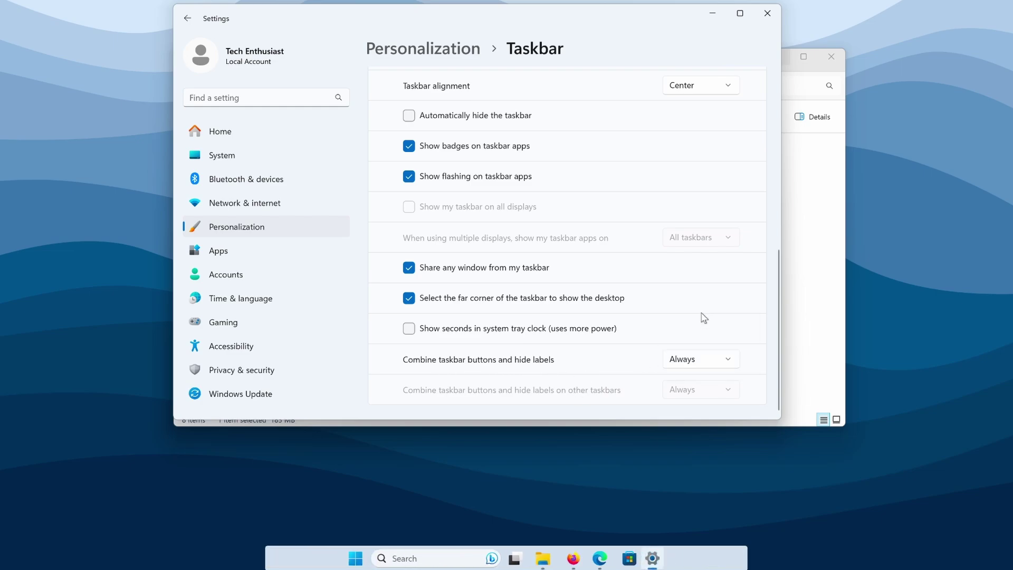
left_click(774, 15)
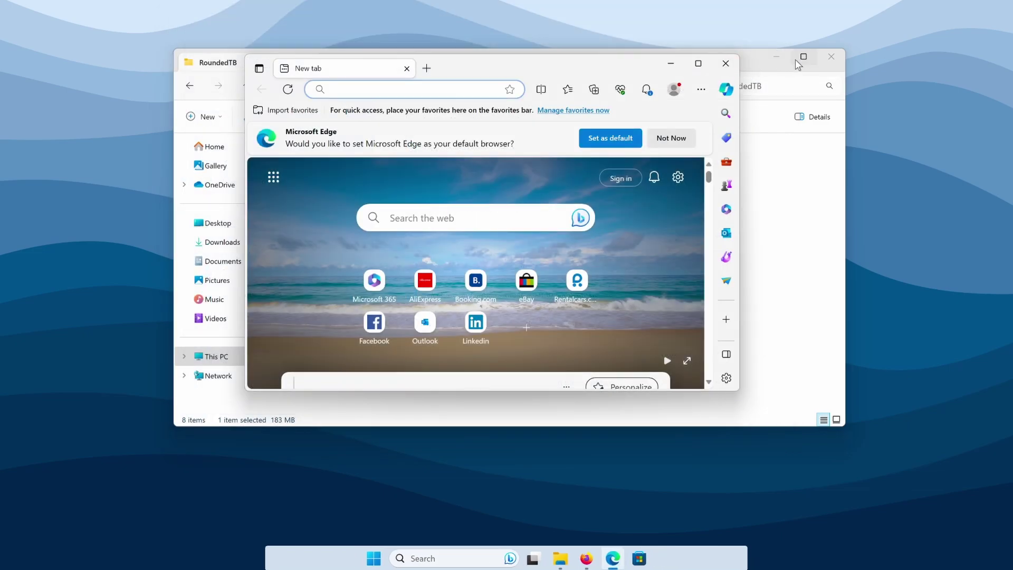
- Minimize Explorer and Edge, bring Explorer back, and relaunch RoundedTB.exe so the taskbar shrinks to a centred segment
left_click(776, 56)
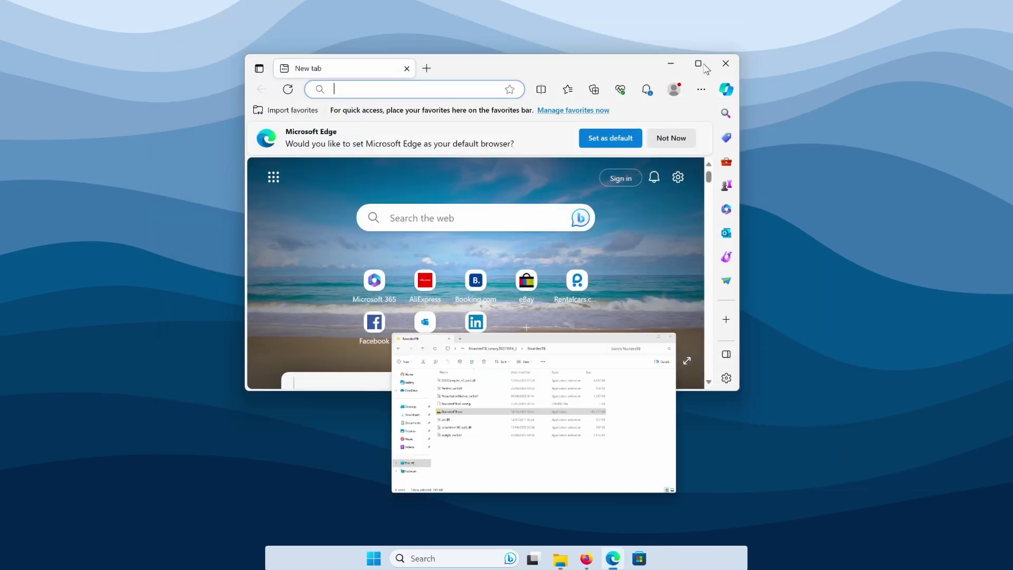
left_click(670, 63)
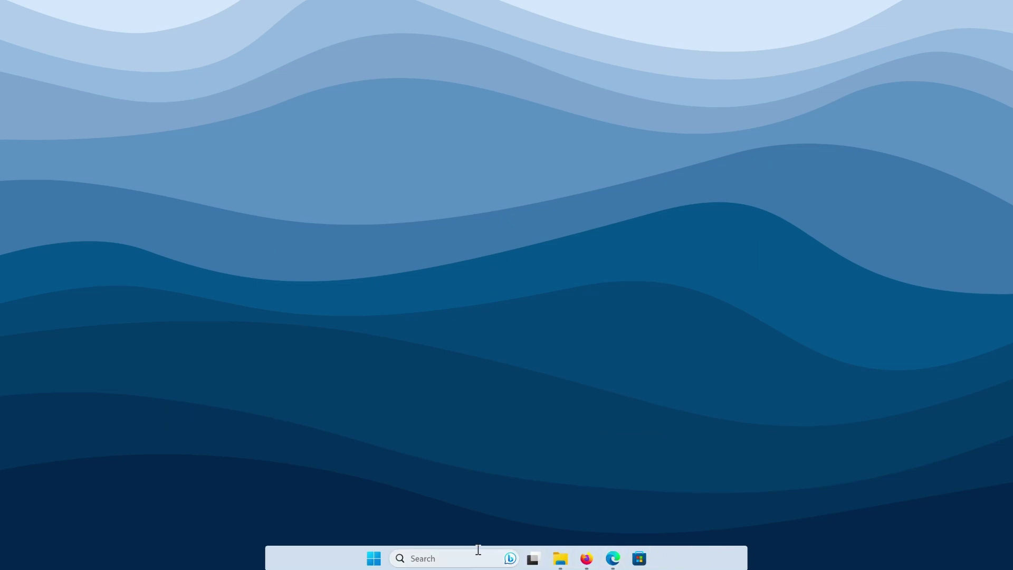
left_click(560, 559)
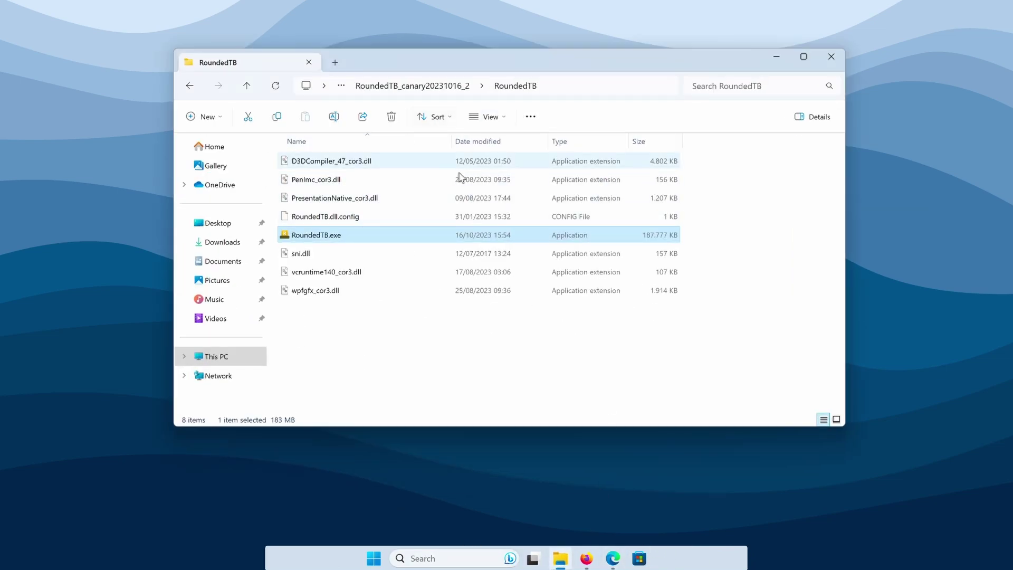
double_click(333, 238)
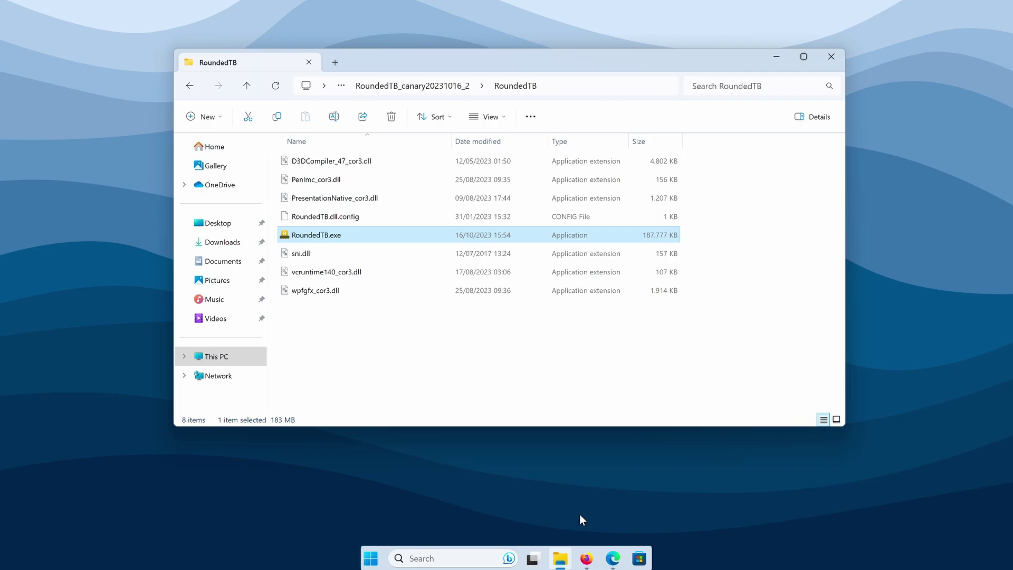
left_click(547, 369)
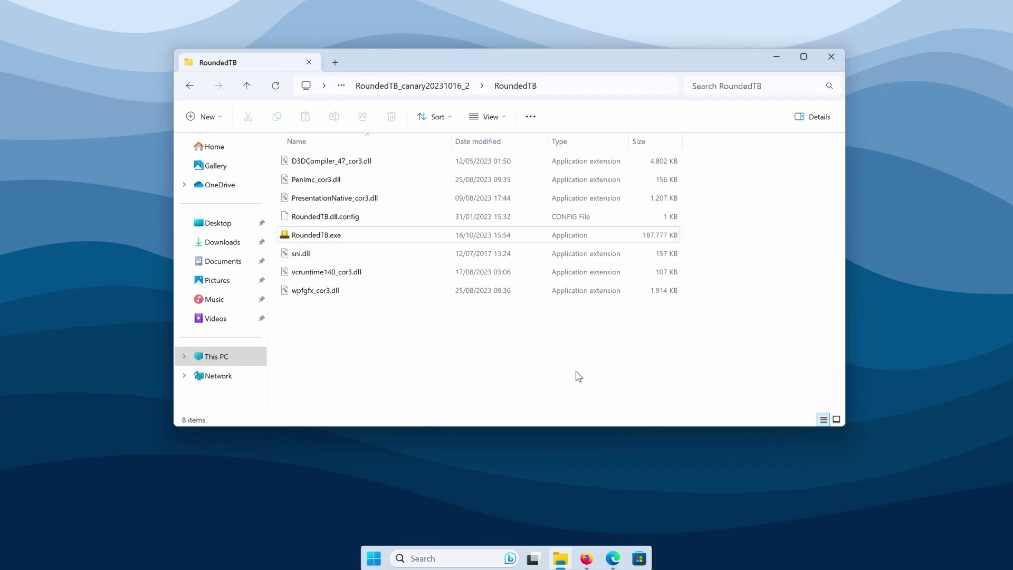
- Close RoundedTB from its hidden system-tray icon menu, restoring the full-width taskbar
left_click(586, 558)
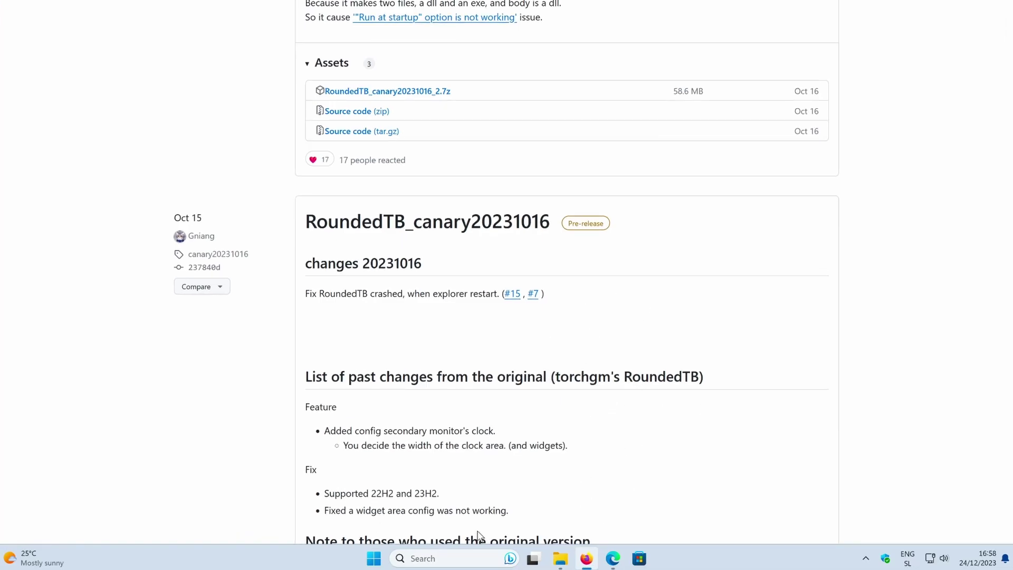
left_click(867, 566)
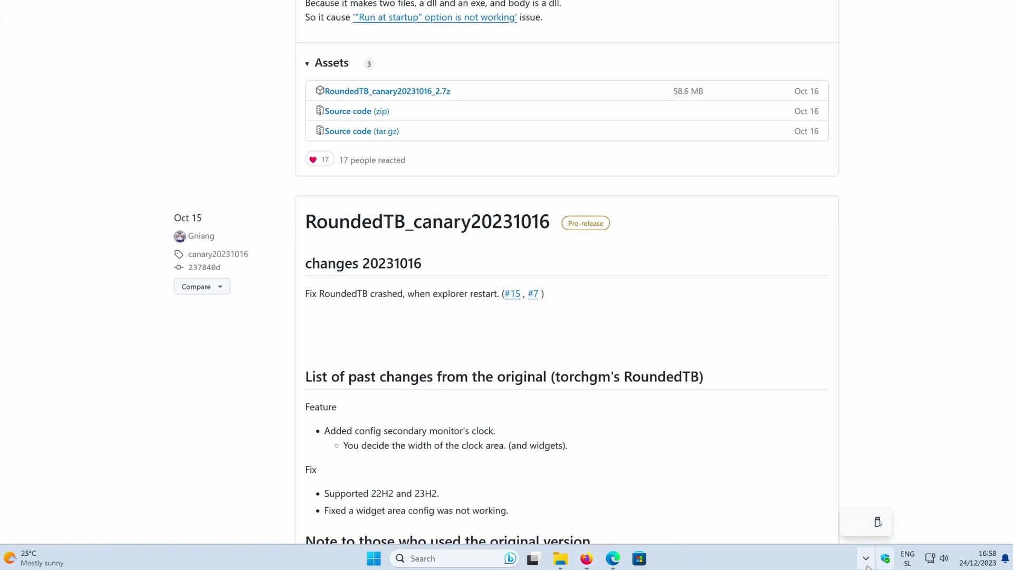
right_click(856, 529)
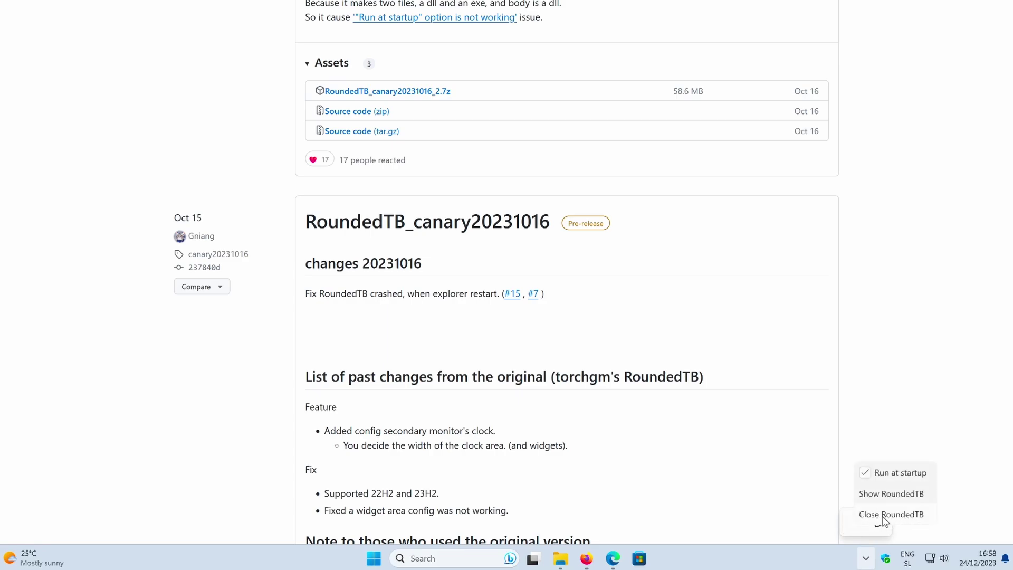
left_click(867, 558)
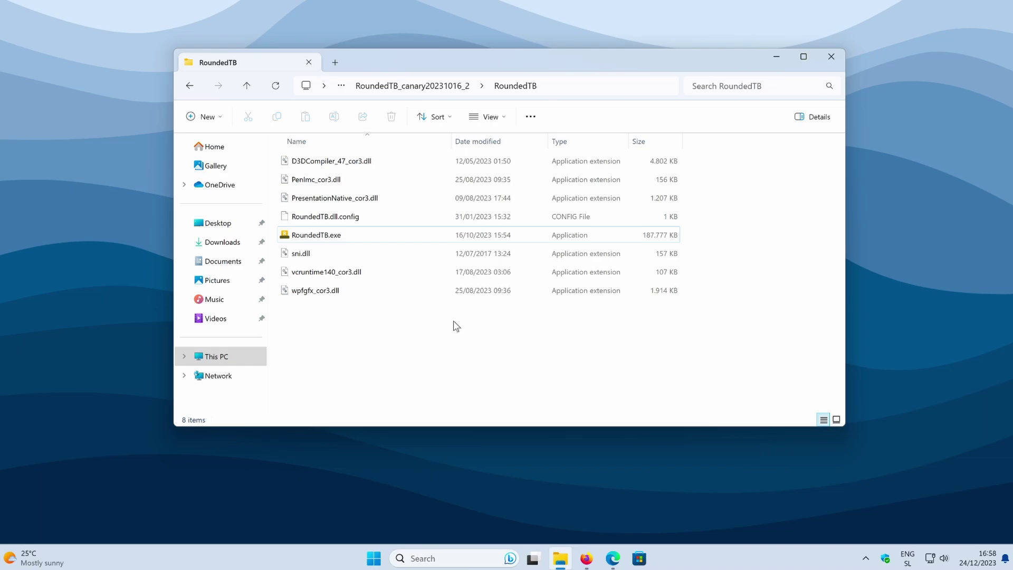
- Delete the Tweaks folder from Local Disk (C:) and close File Explorer
left_click(233, 356)
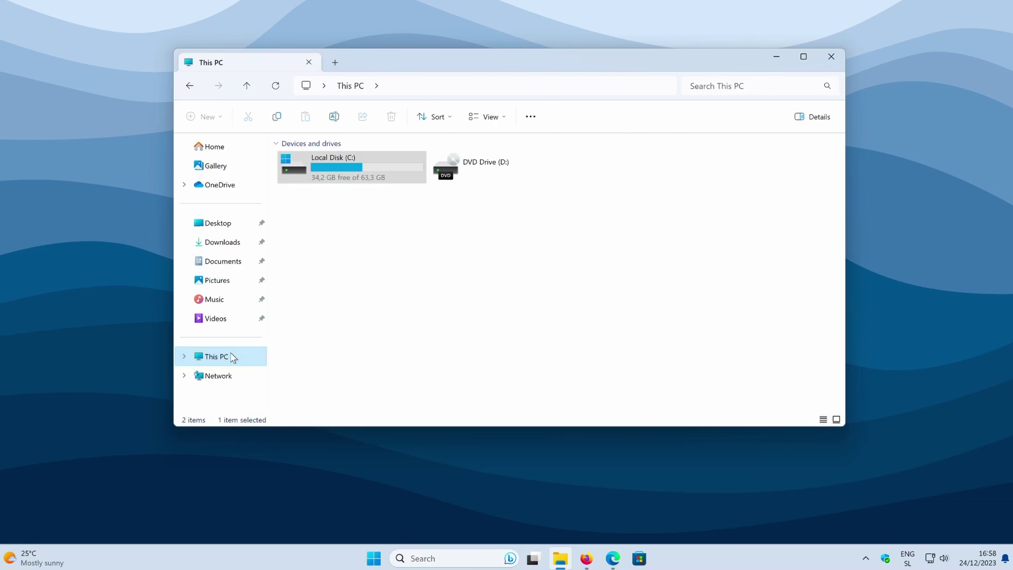
double_click(345, 161)
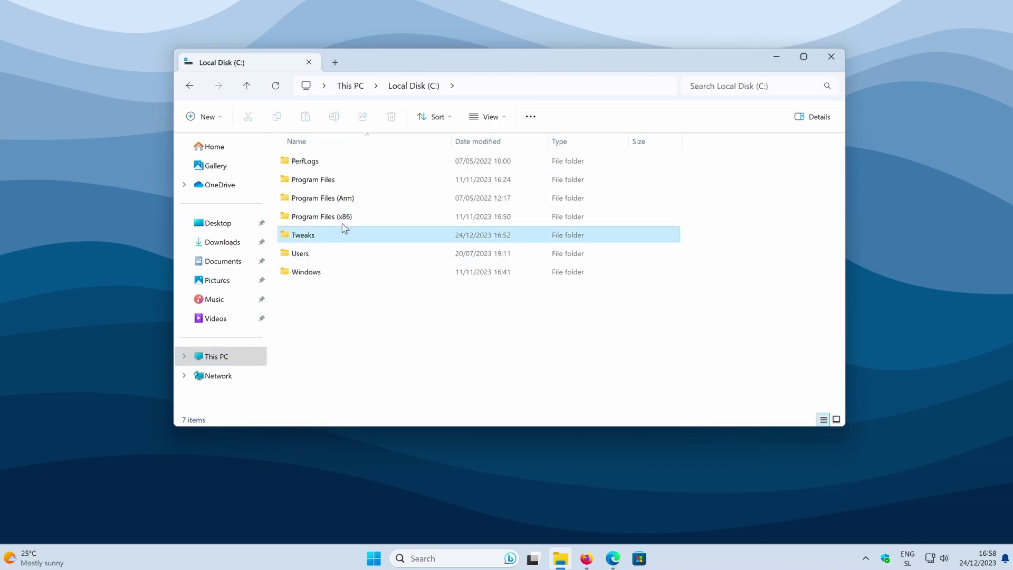
left_click(334, 232)
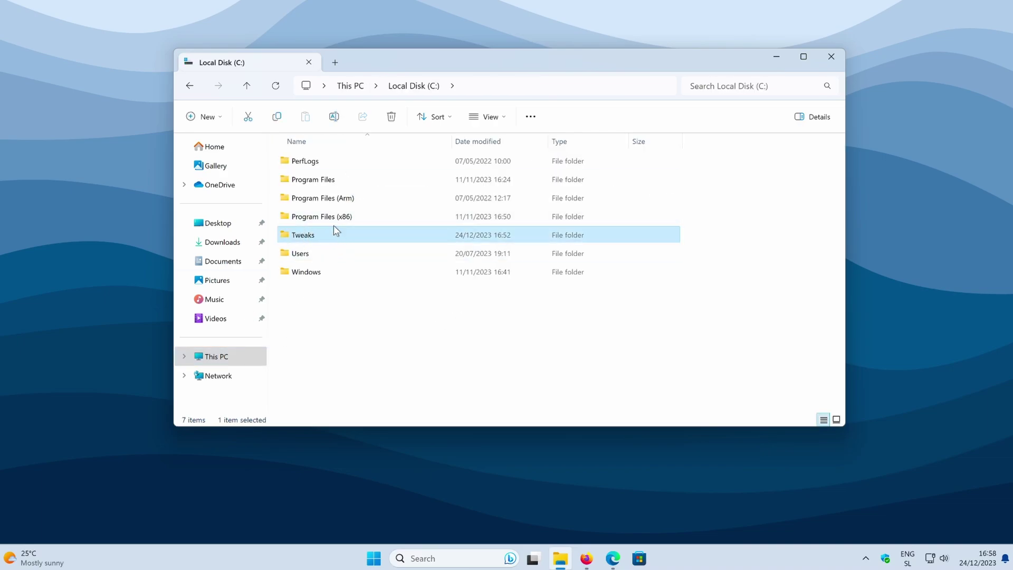
left_click(391, 117)
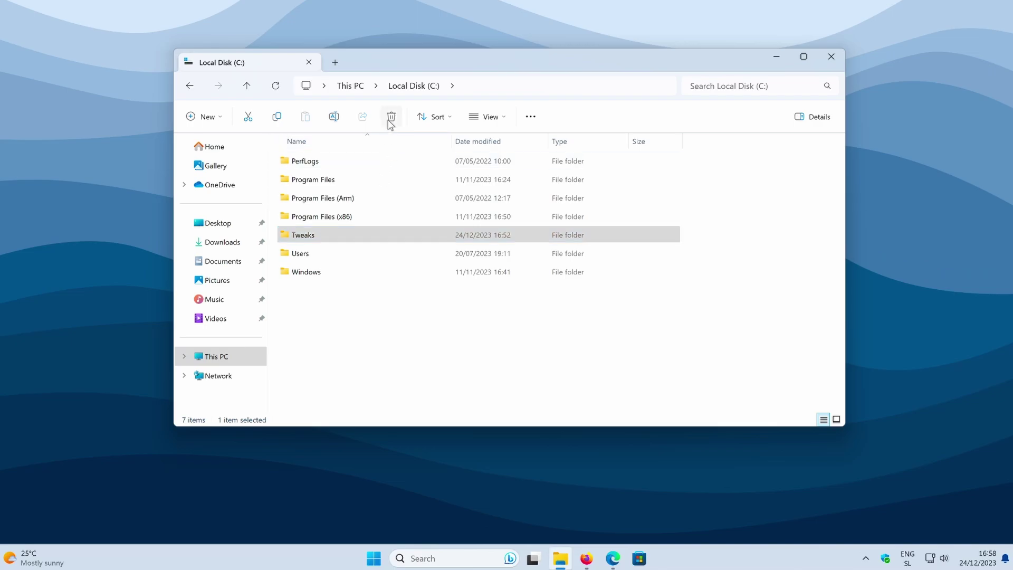
left_click(831, 56)
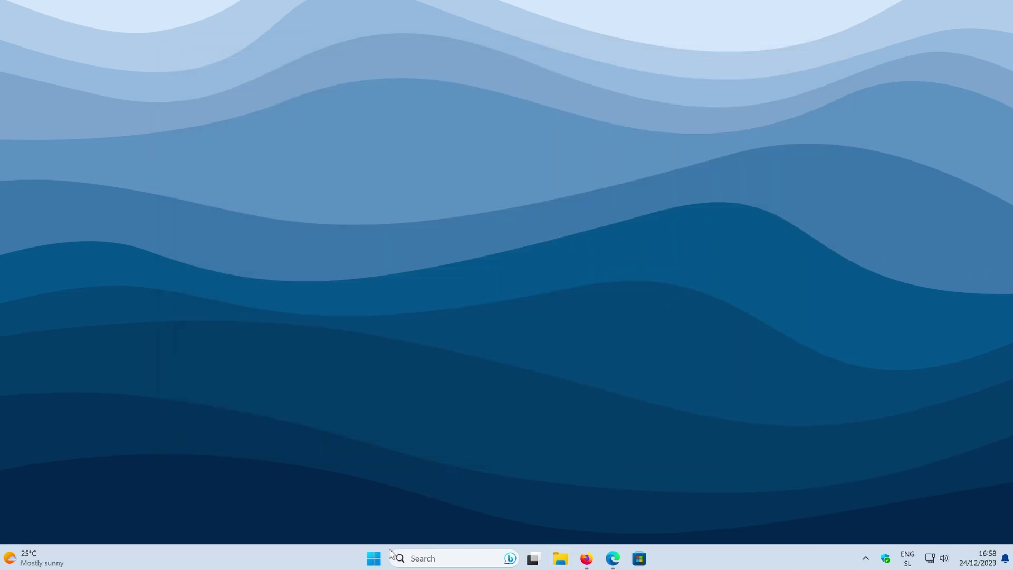
- Permanently empty the Recycle Bin of its 3 items and close its window
left_click(432, 554)
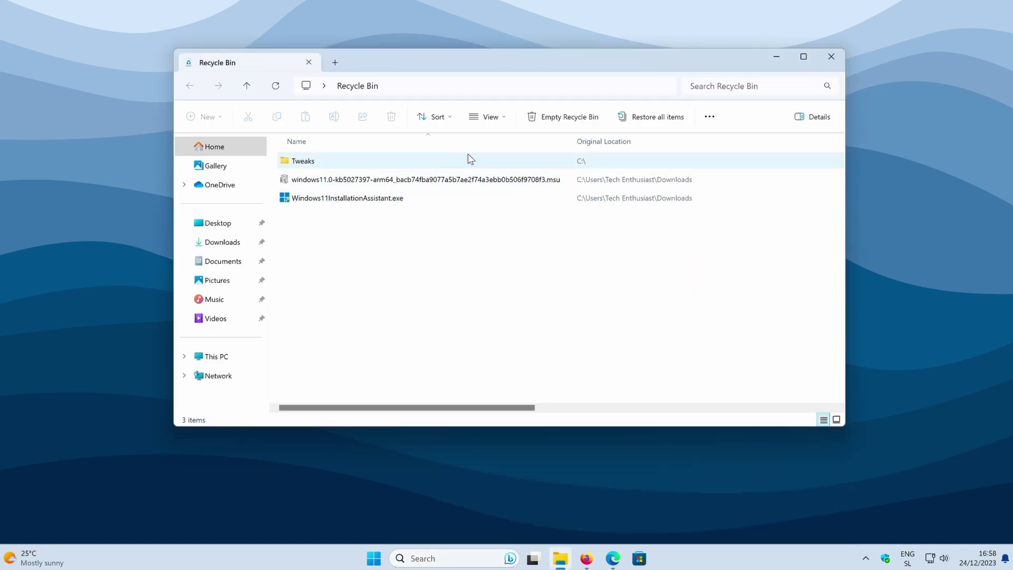
left_click(574, 118)
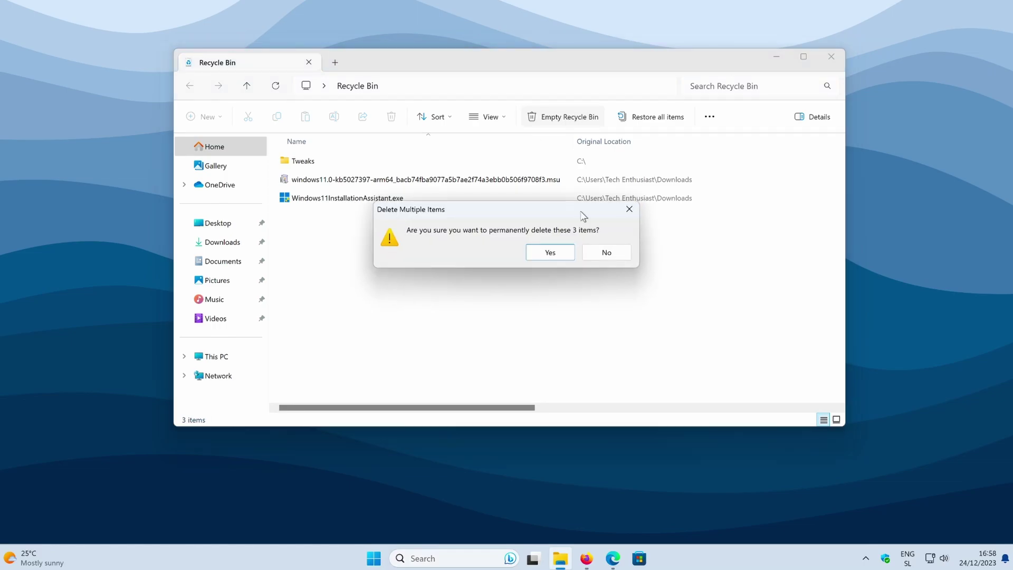
left_click(550, 253)
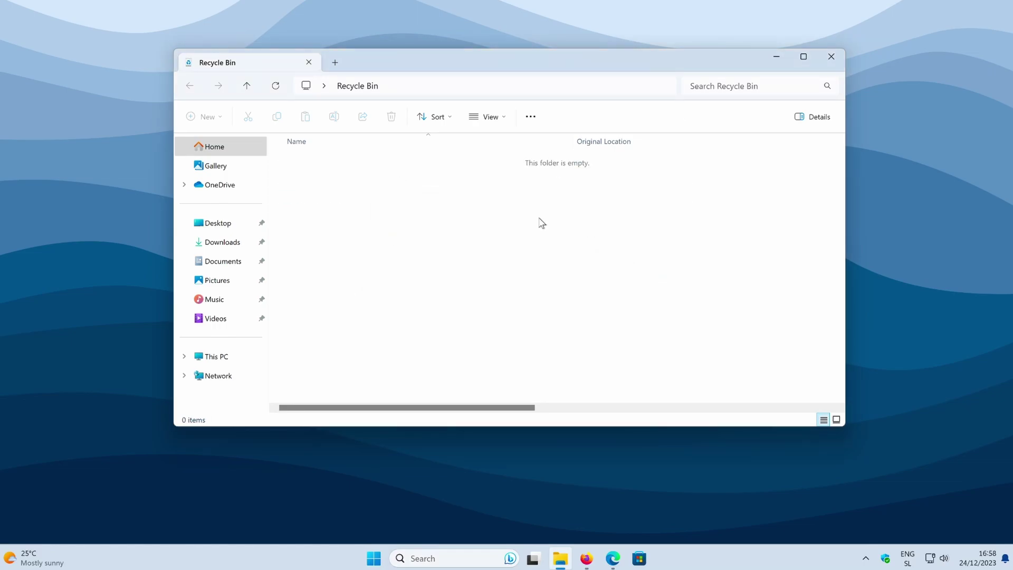
left_click(832, 56)
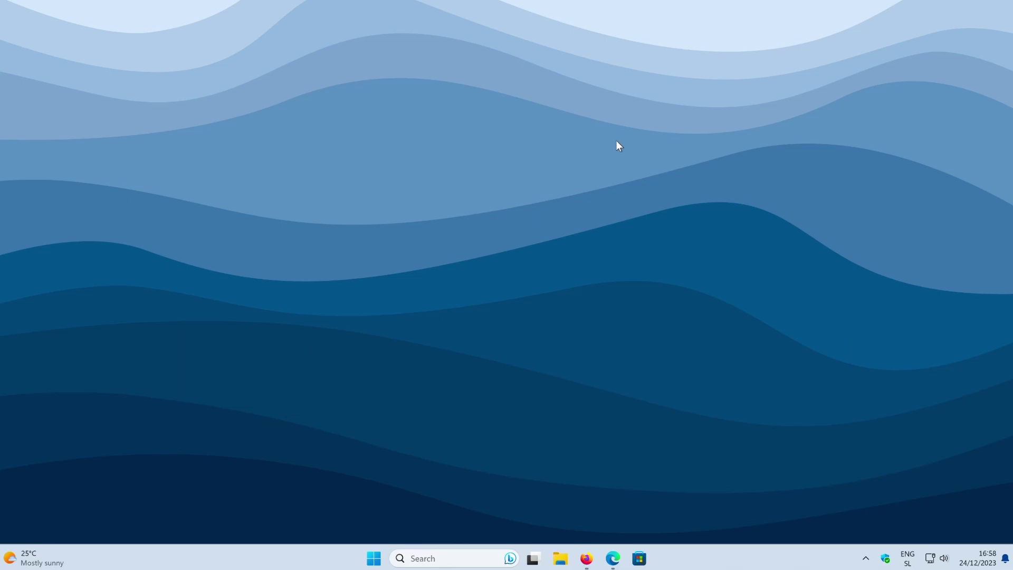